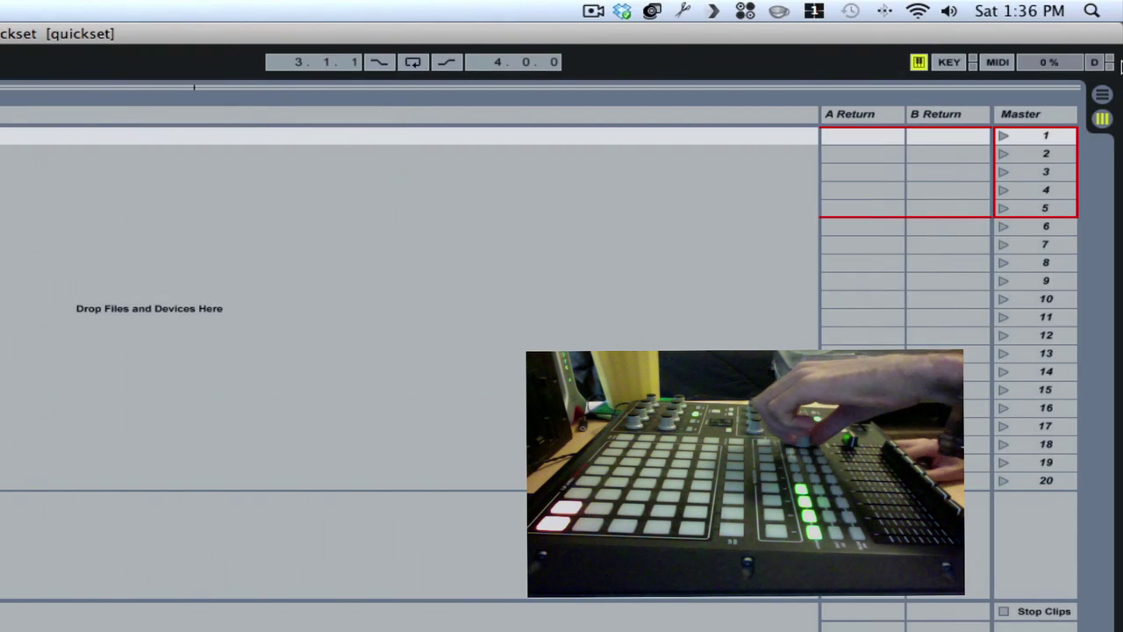
Map the song tempo to a controller knob and limit its range to 100 minimum and 140 maximum
click(1000, 63)
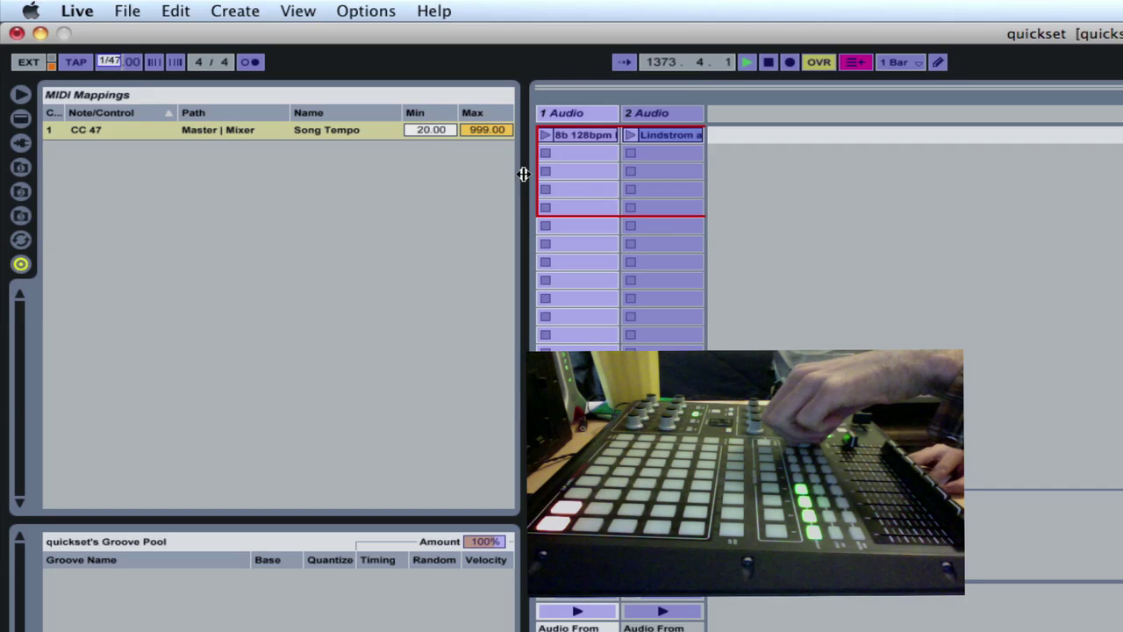
click(433, 133)
text(100)
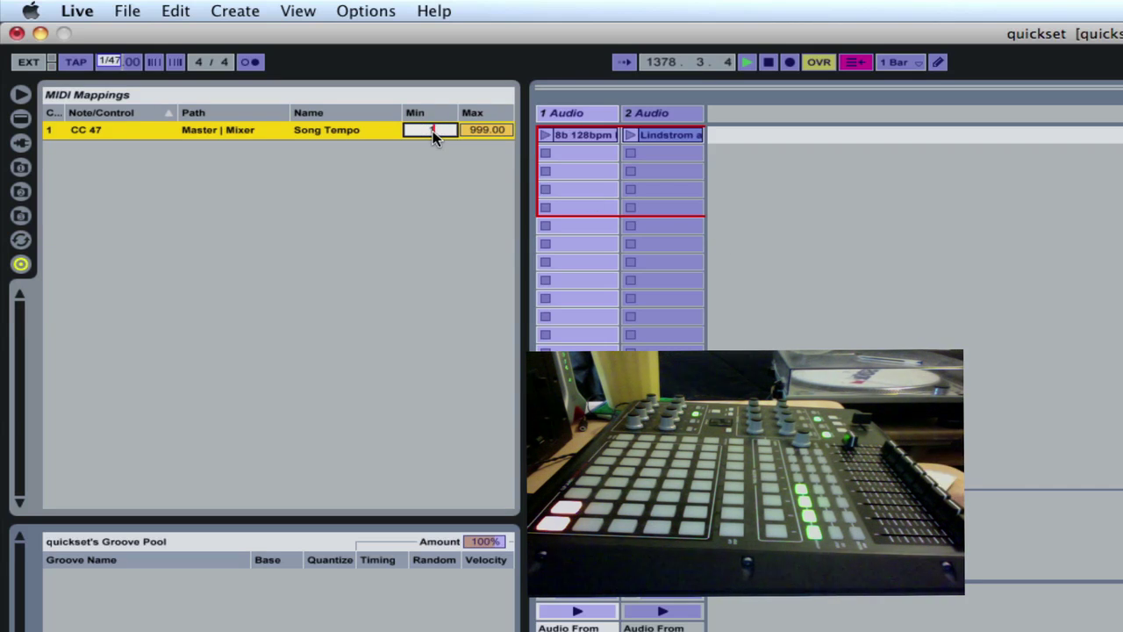
click(485, 130)
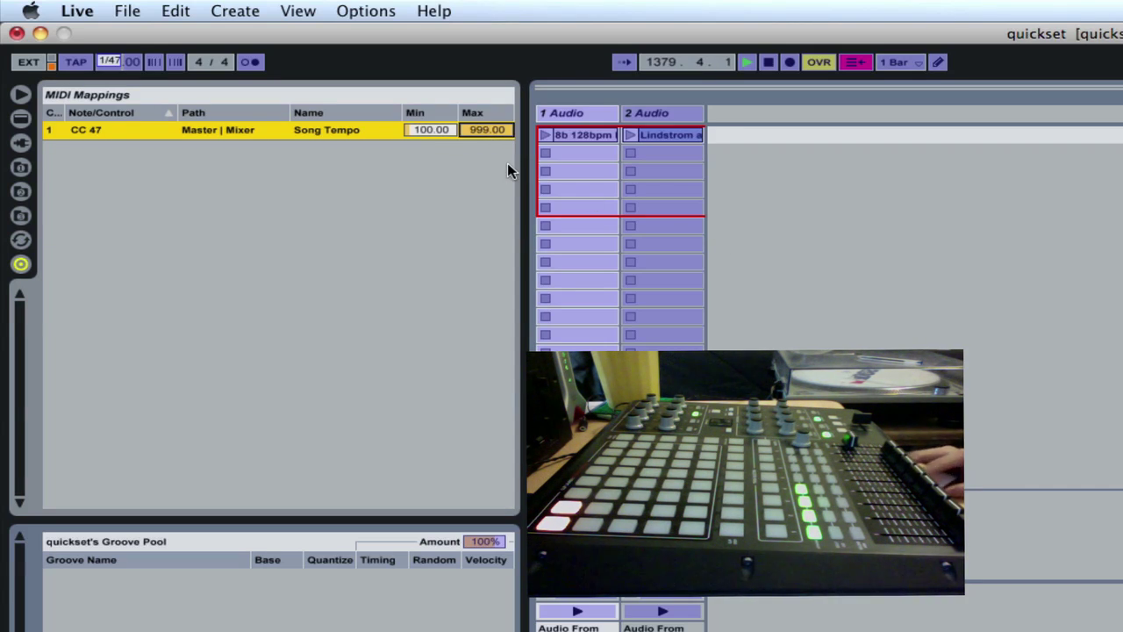
text(14)
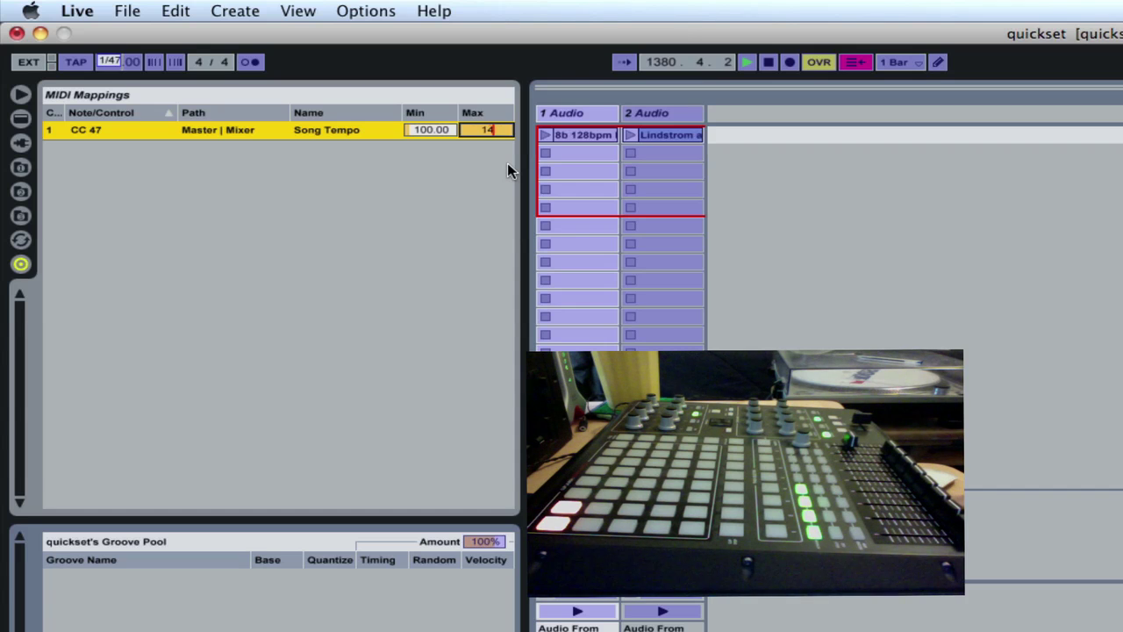
text(0)
key(Return)
key(super+m)
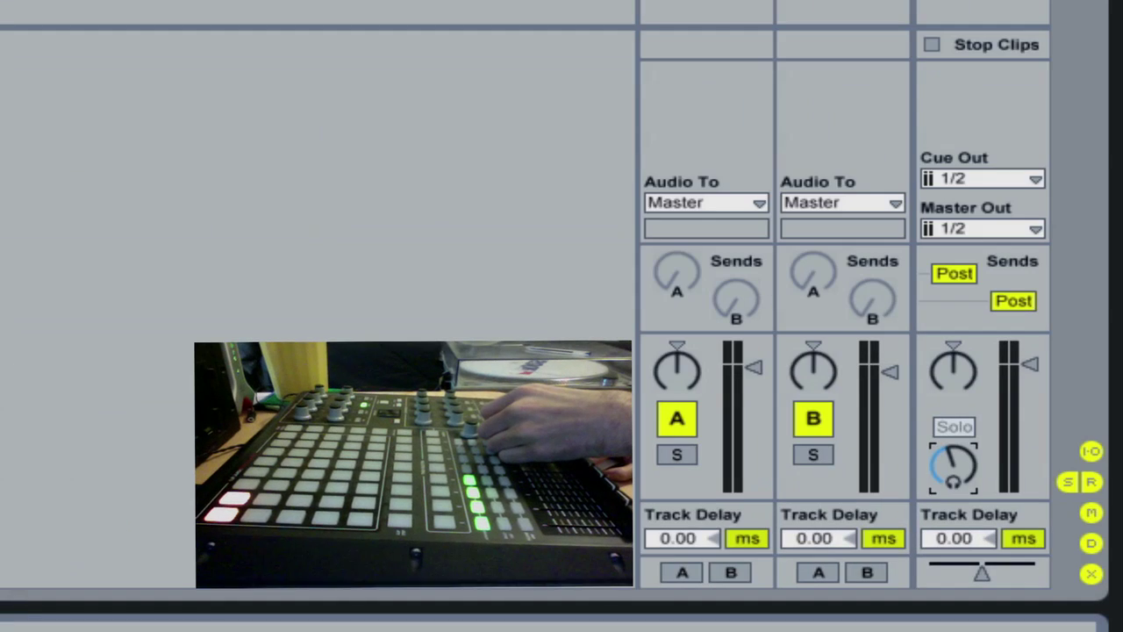
Map the master track's cue volume knob to a knob on the MIDI controller
key(super+m)
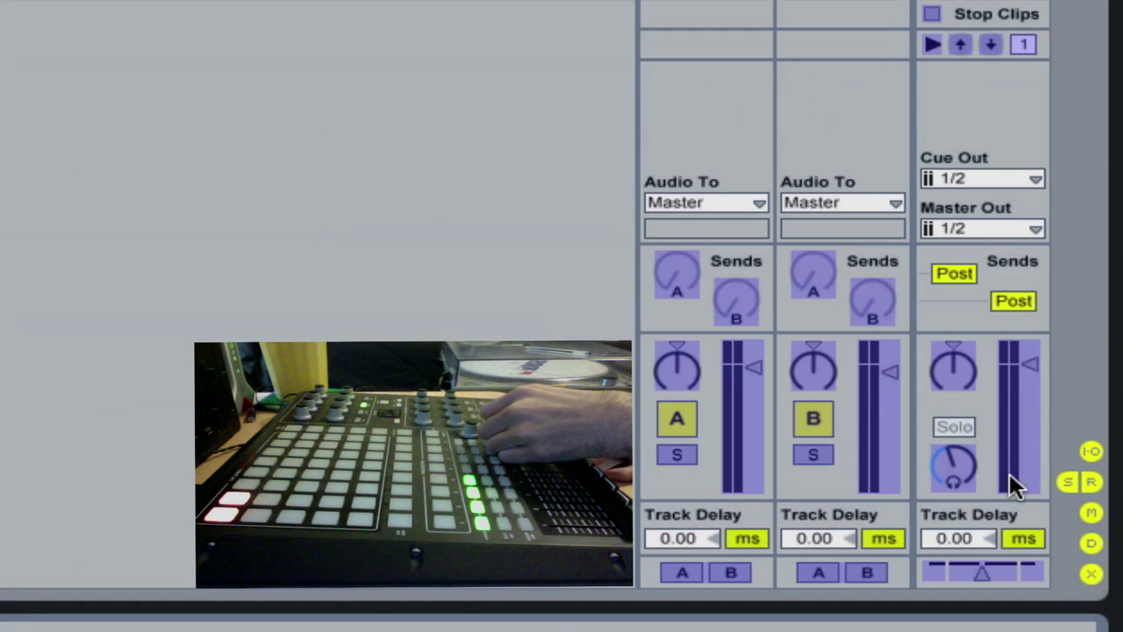
click(954, 467)
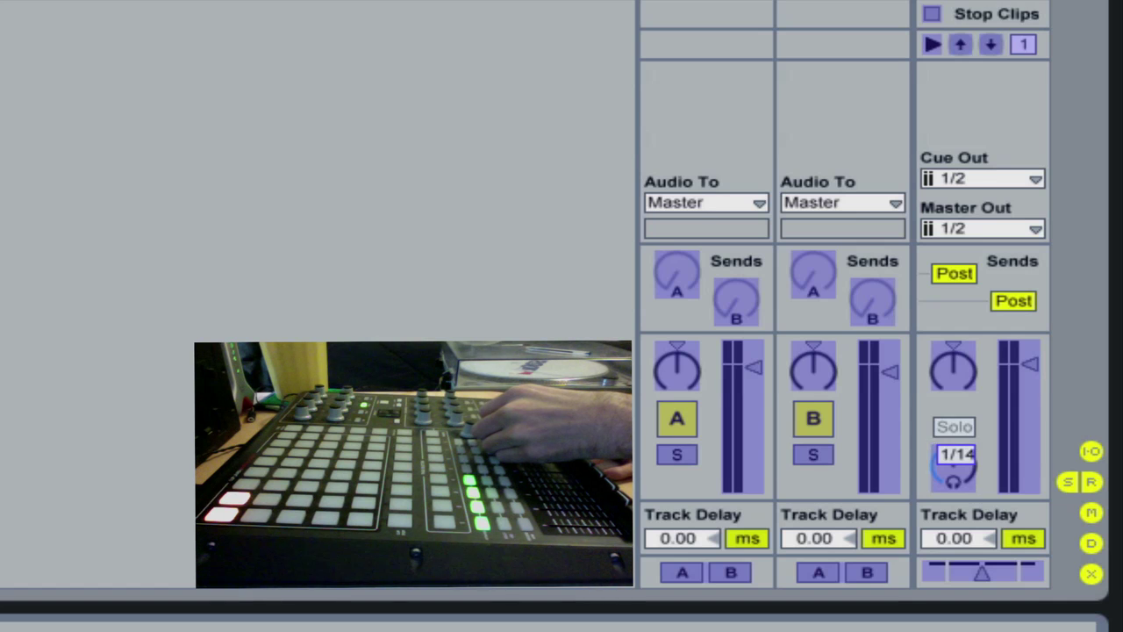
key(super+m)
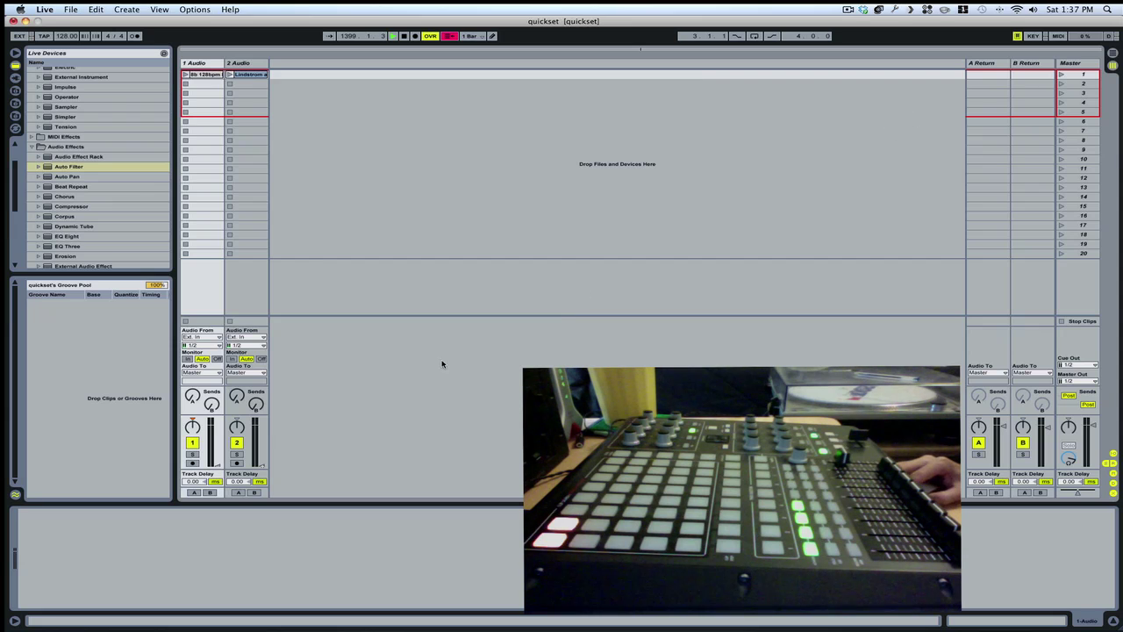
Map the clip status fields of tracks 1 Audio and 2 Audio to buttons on the MIDI controller
click(1059, 36)
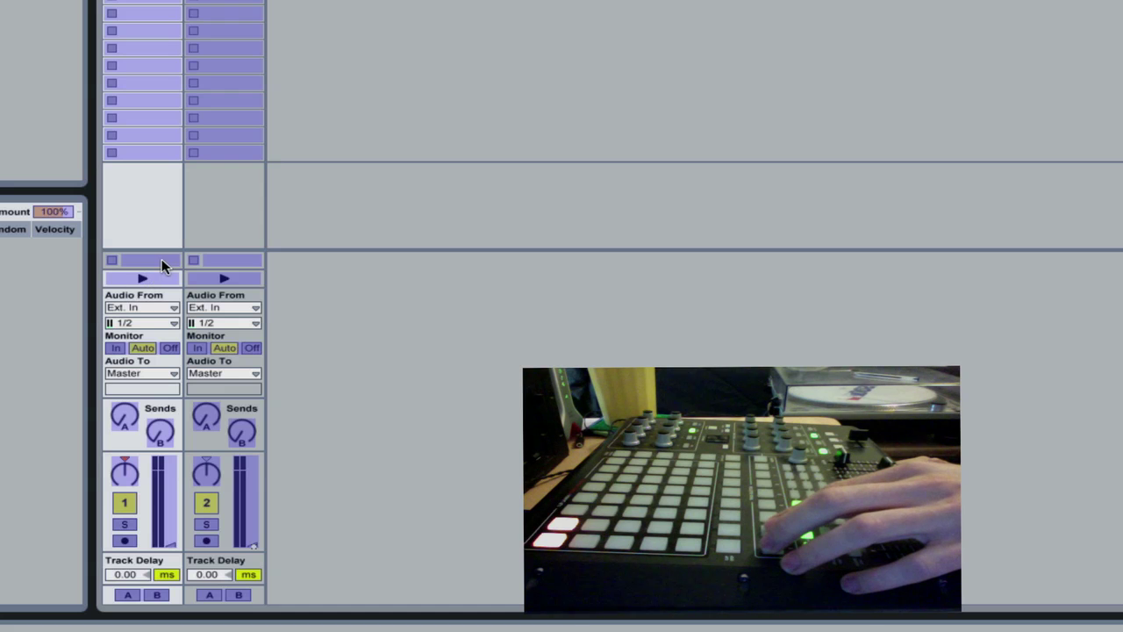
click(147, 260)
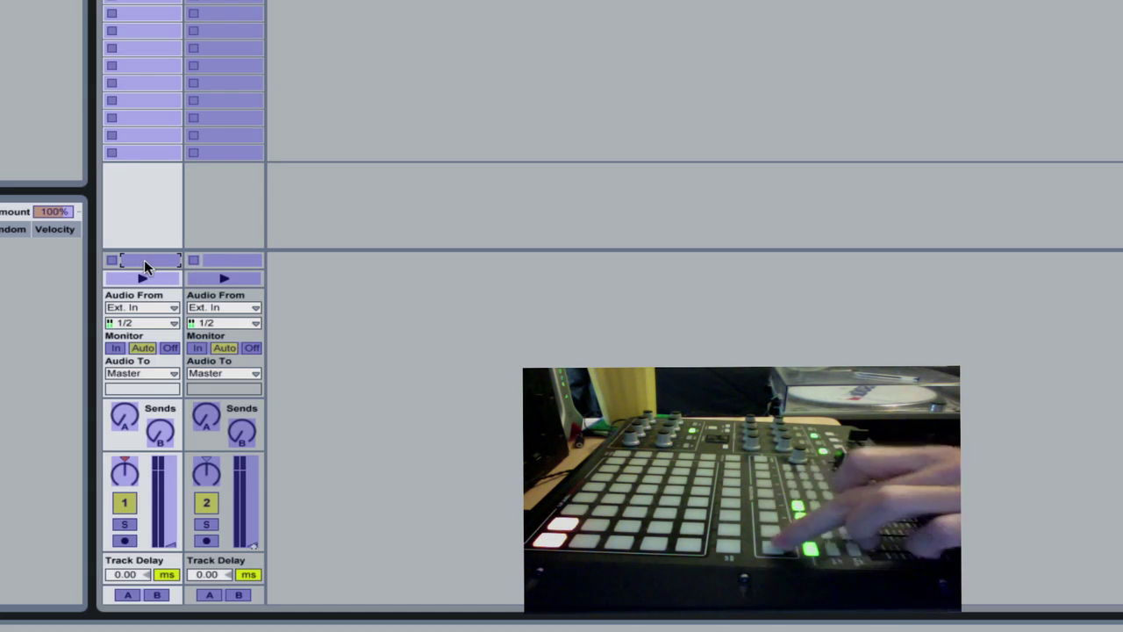
click(216, 260)
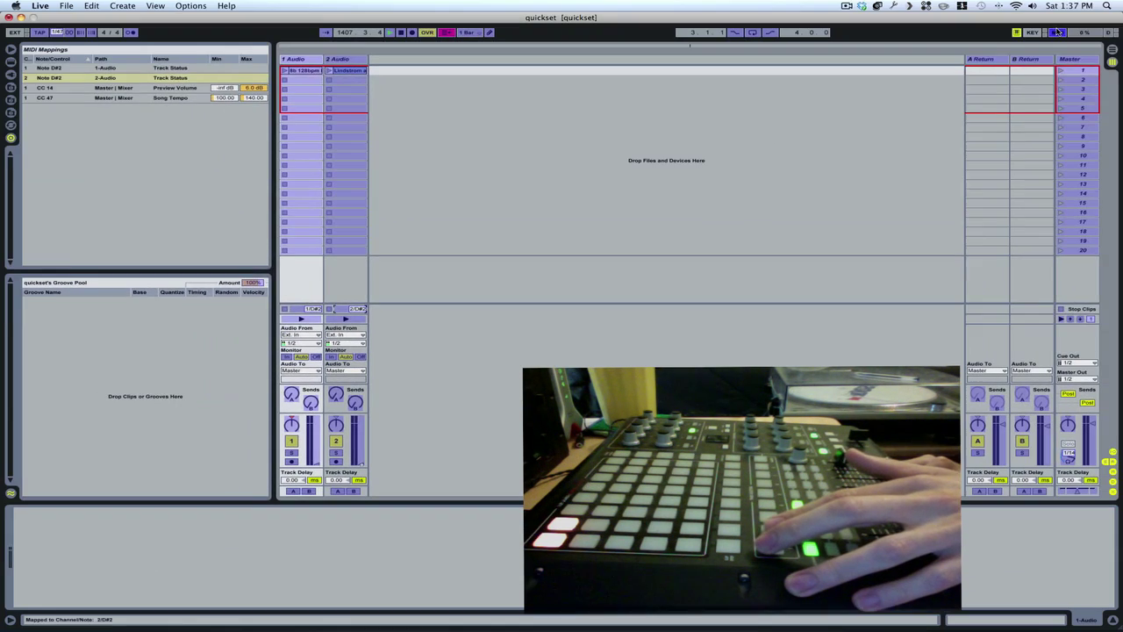
click(1057, 33)
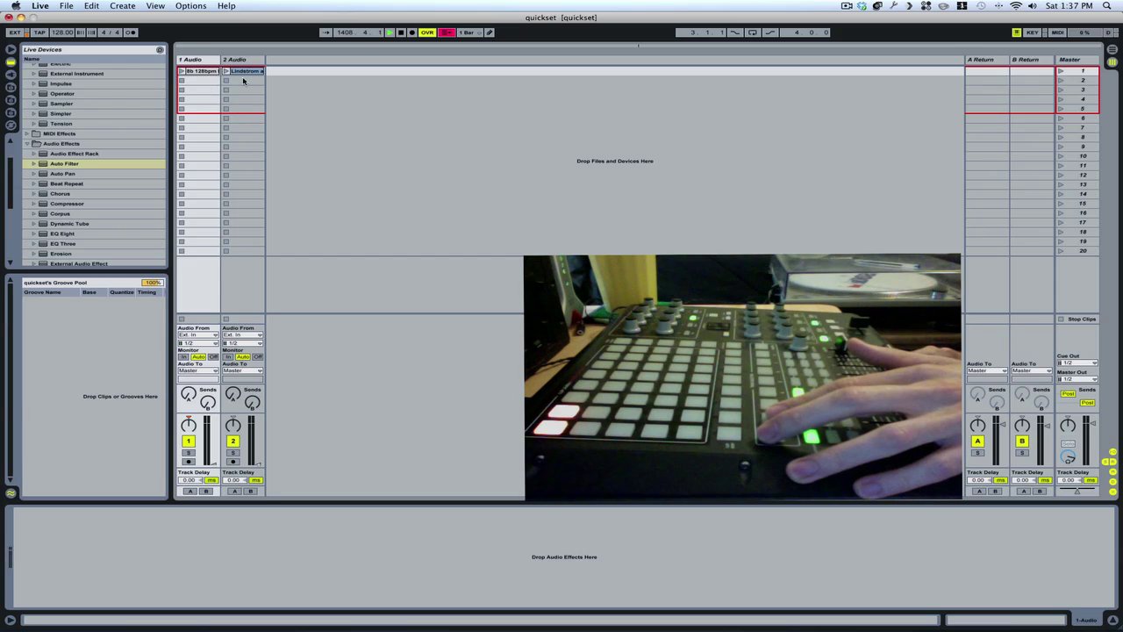
Add the Simple Delay audio effect to the A Return track
click(1060, 72)
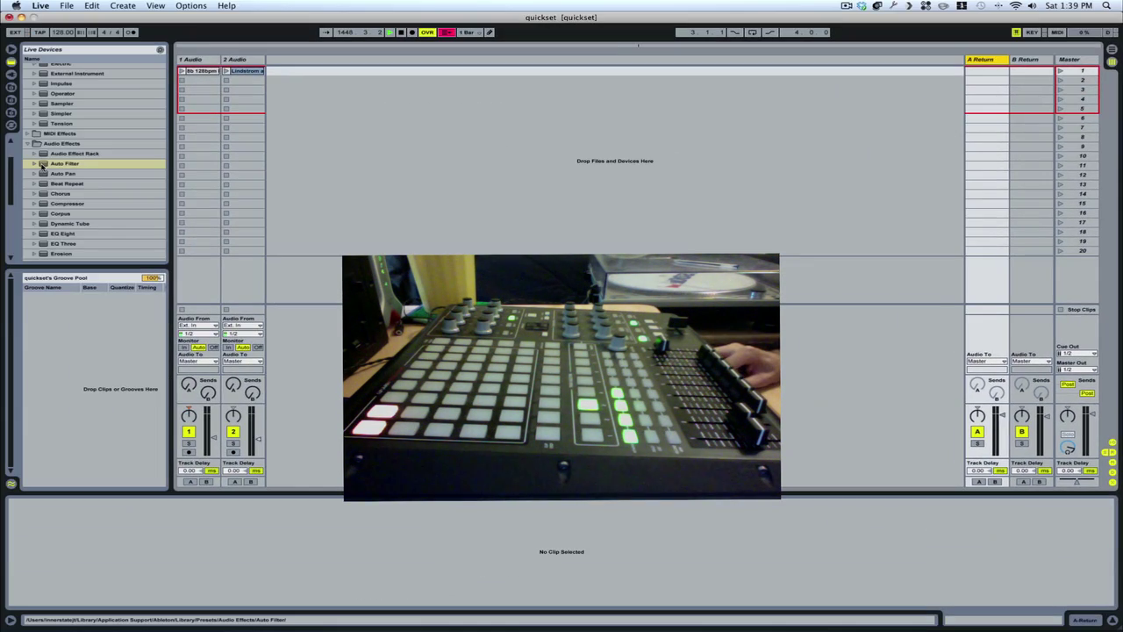
scroll(85, 190, down, 7)
drag(85, 215, 89, 529)
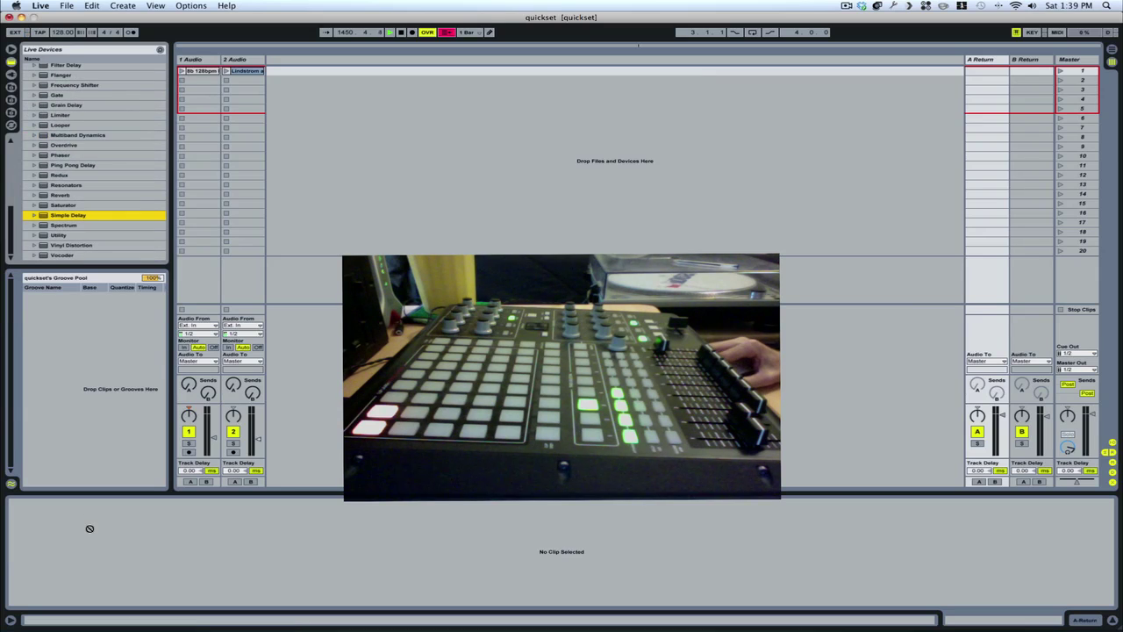
drag(294, 464, 922, 158)
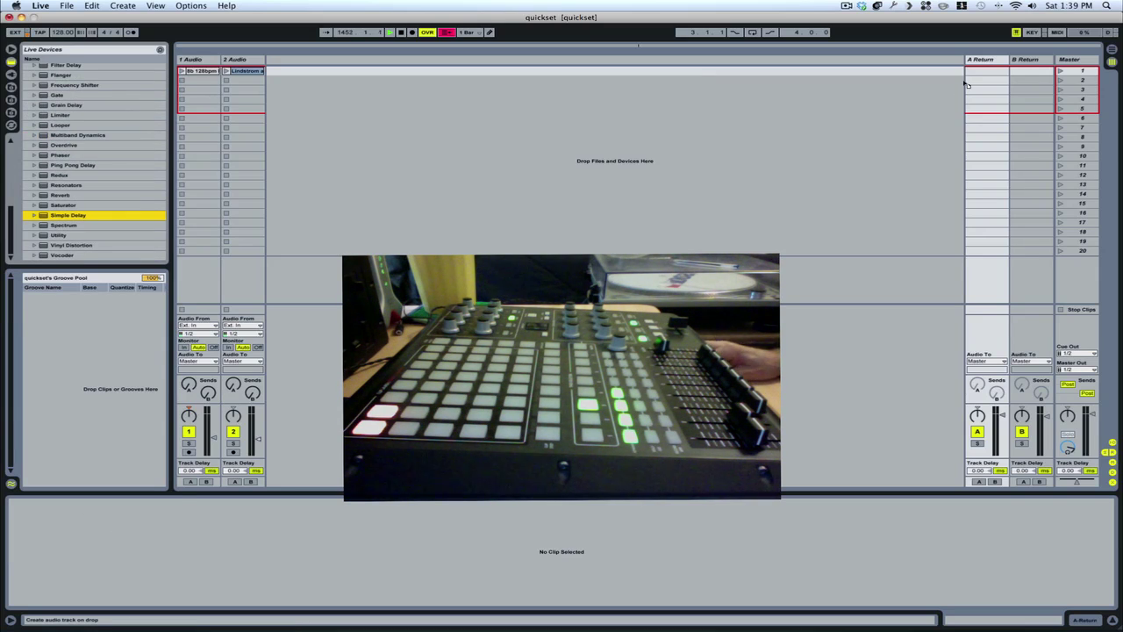
drag(965, 84, 969, 82)
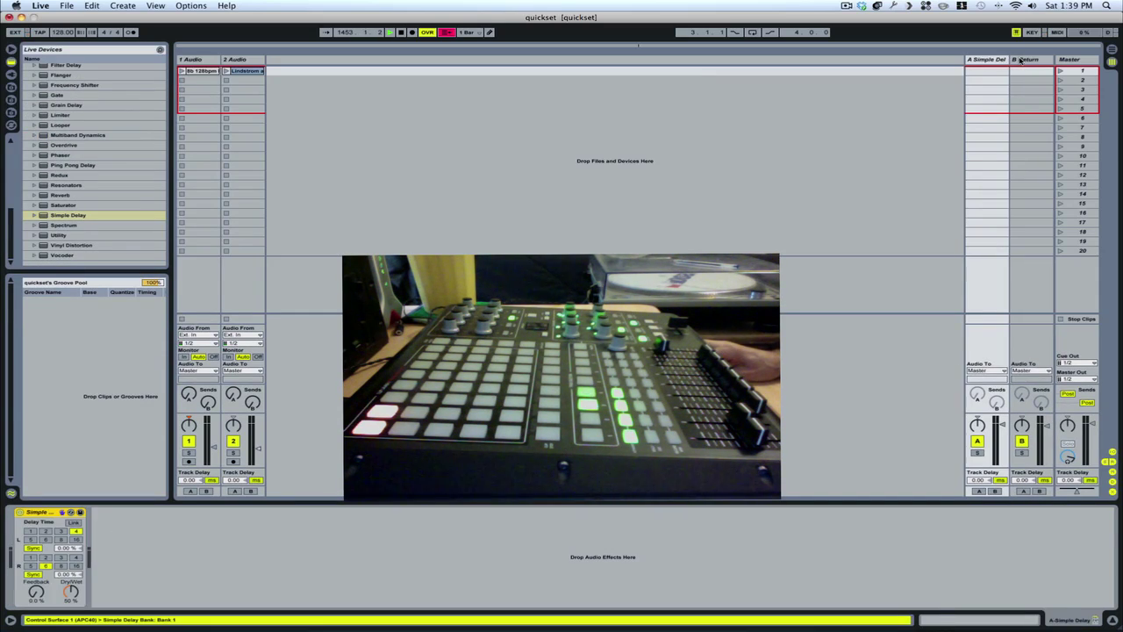
Add the Reverb audio effect to the B Return track
click(1021, 59)
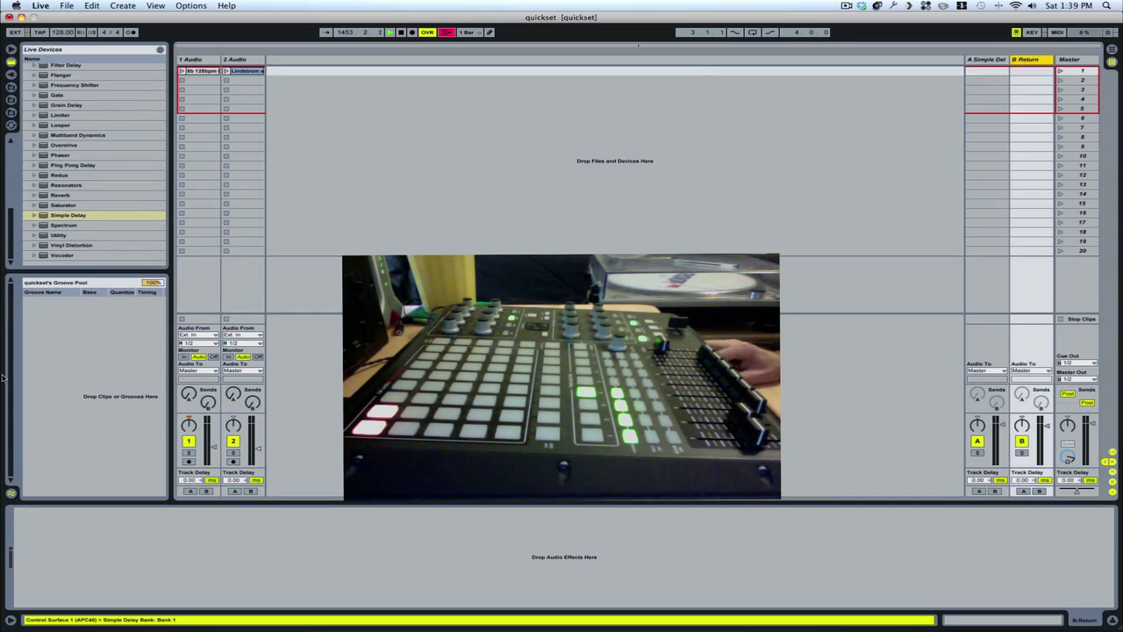
click(40, 195)
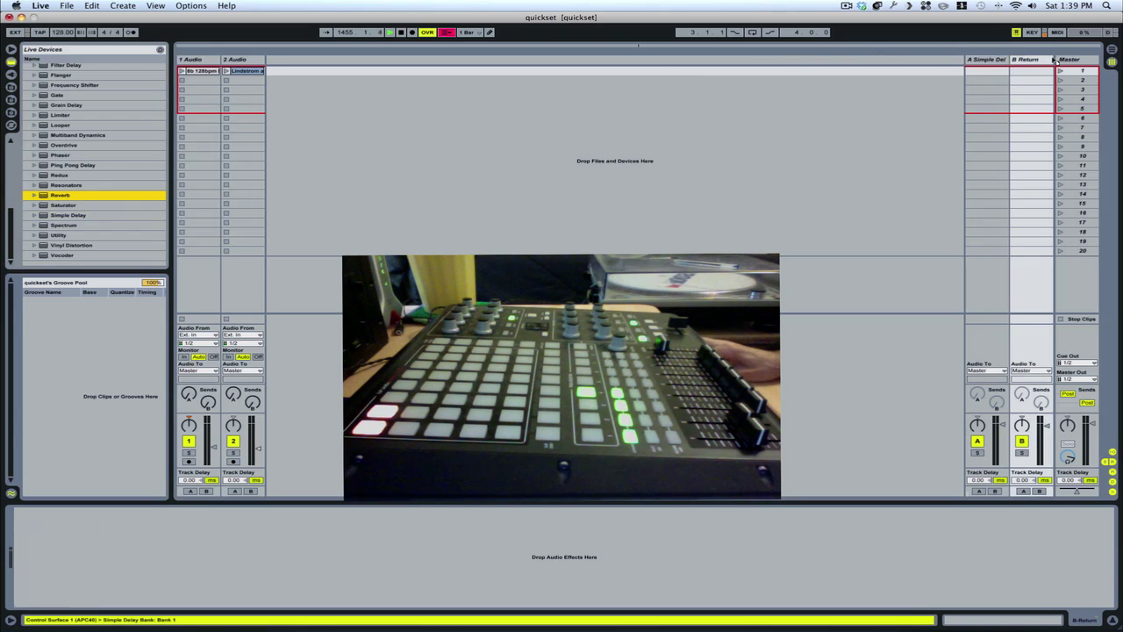
key(Return)
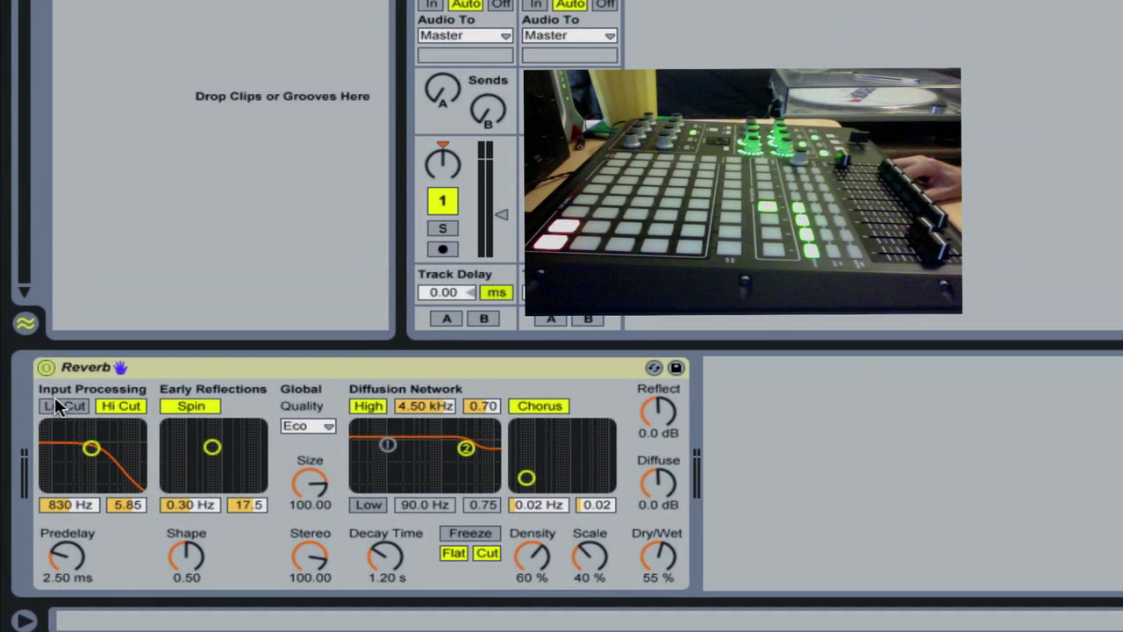
Switch the Reverb's input filter from Hi Cut to Lo Cut and set its decay time to 23.2 s
click(38, 481)
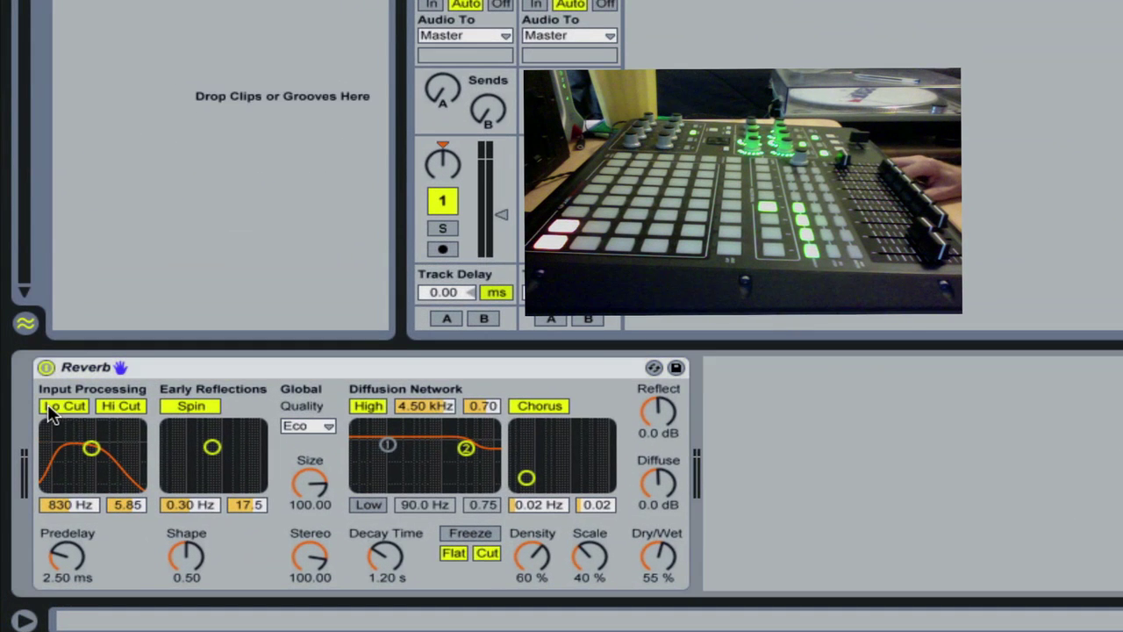
click(119, 414)
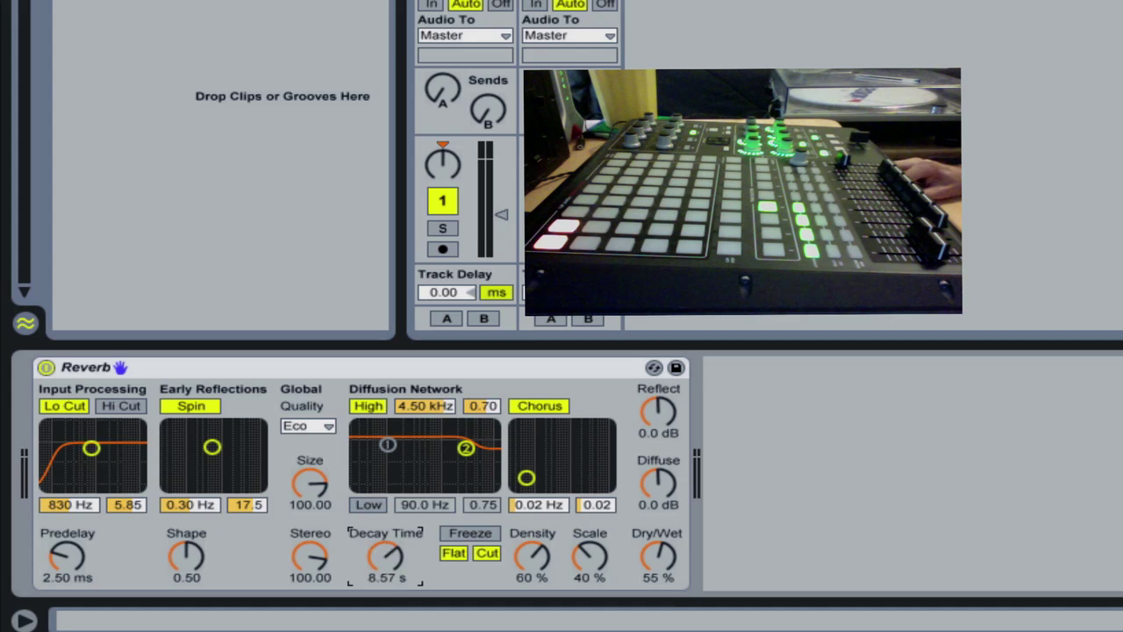
drag(386, 577, 386, 522)
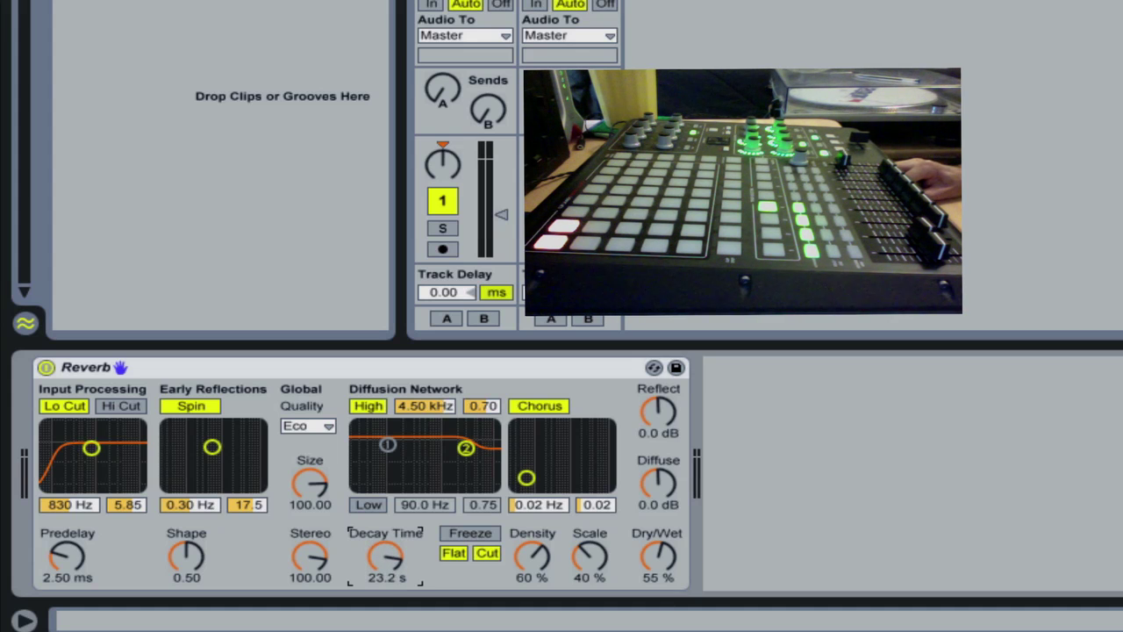
Set the Reverb's quality to High and raise its Dry/Wet mix
click(322, 426)
click(303, 481)
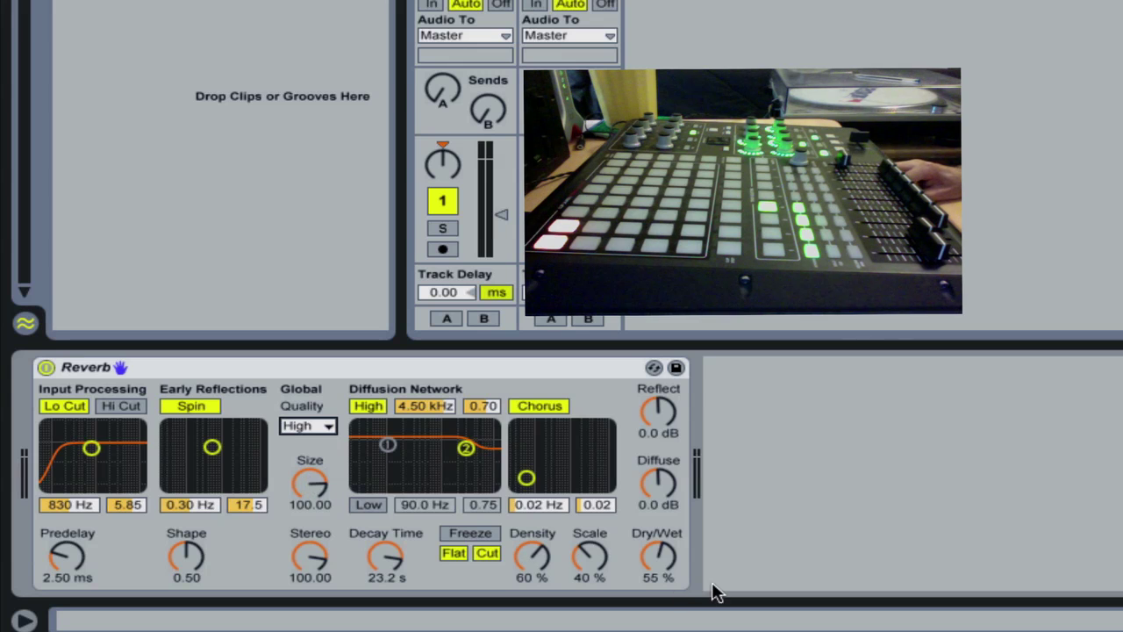
drag(660, 562, 660, 518)
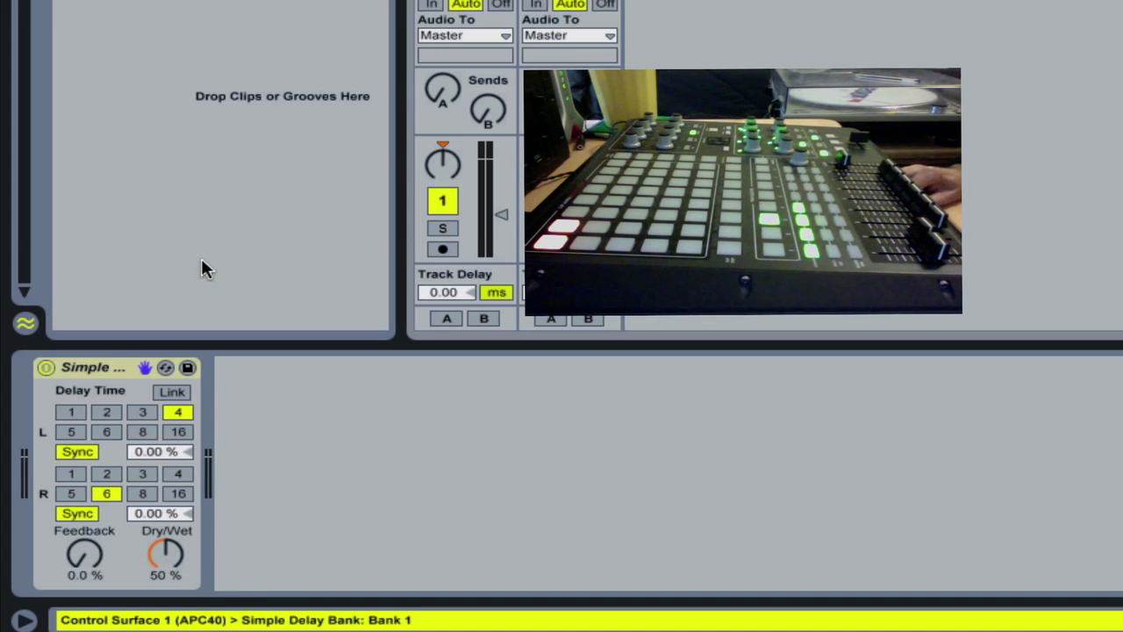
Configure the Simple Delay with 100% Dry/Wet, 75% feedback and a delay time of 3 on both channels
drag(171, 553, 172, 518)
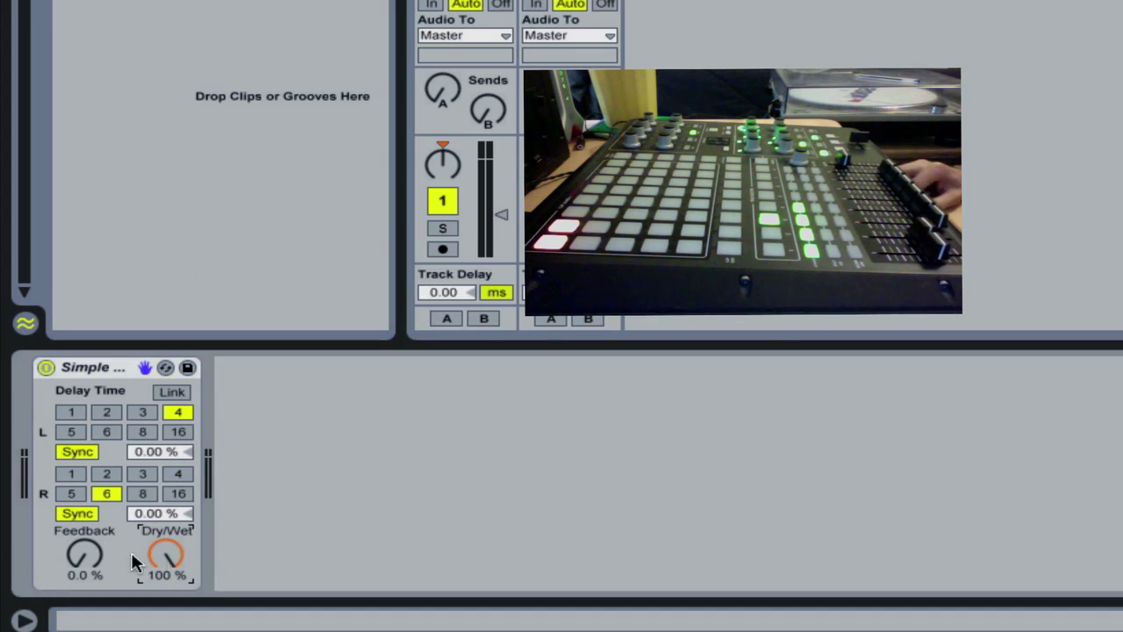
drag(82, 554, 82, 509)
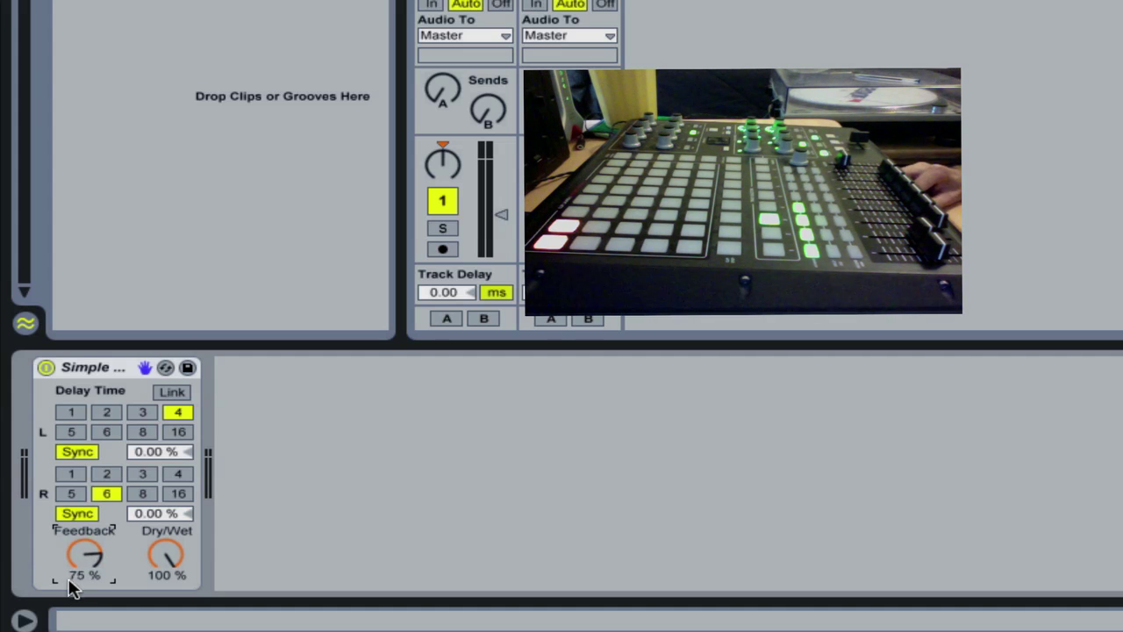
click(143, 412)
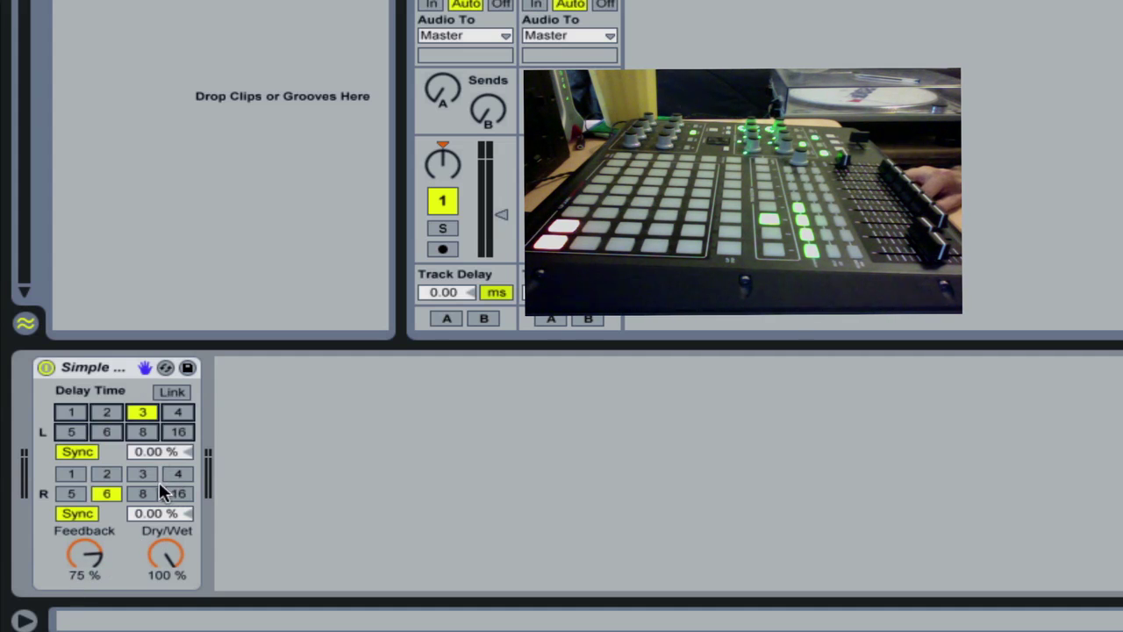
click(142, 473)
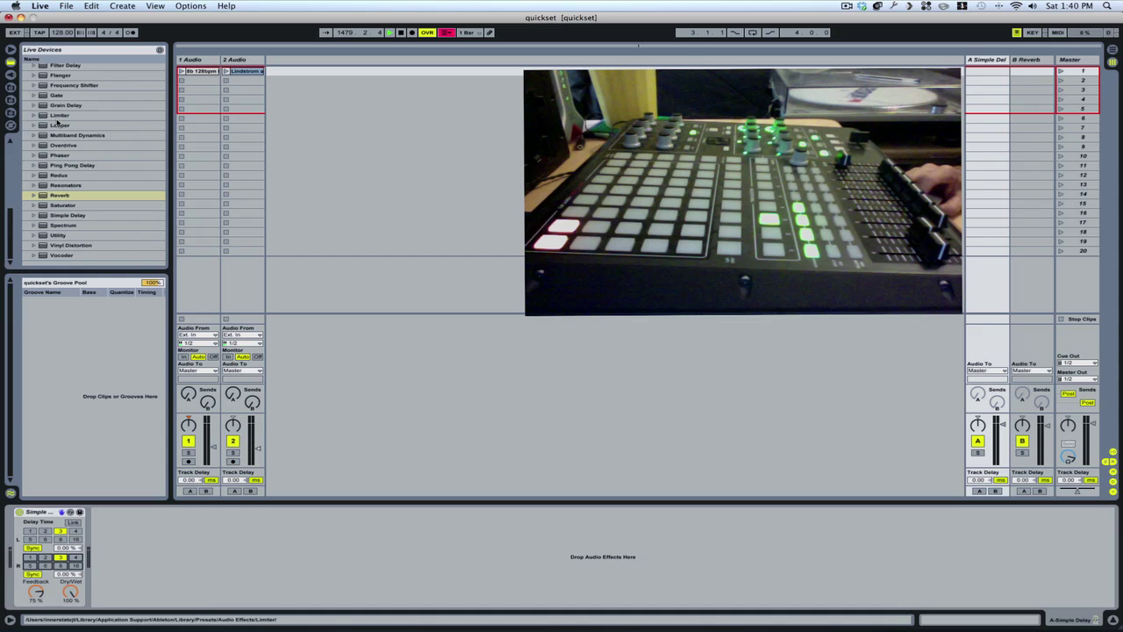
Add an EQ Eight ahead of the Simple Delay on return A, with band 1 as a low cut at 130 Hz
scroll(44, 144, up, 5)
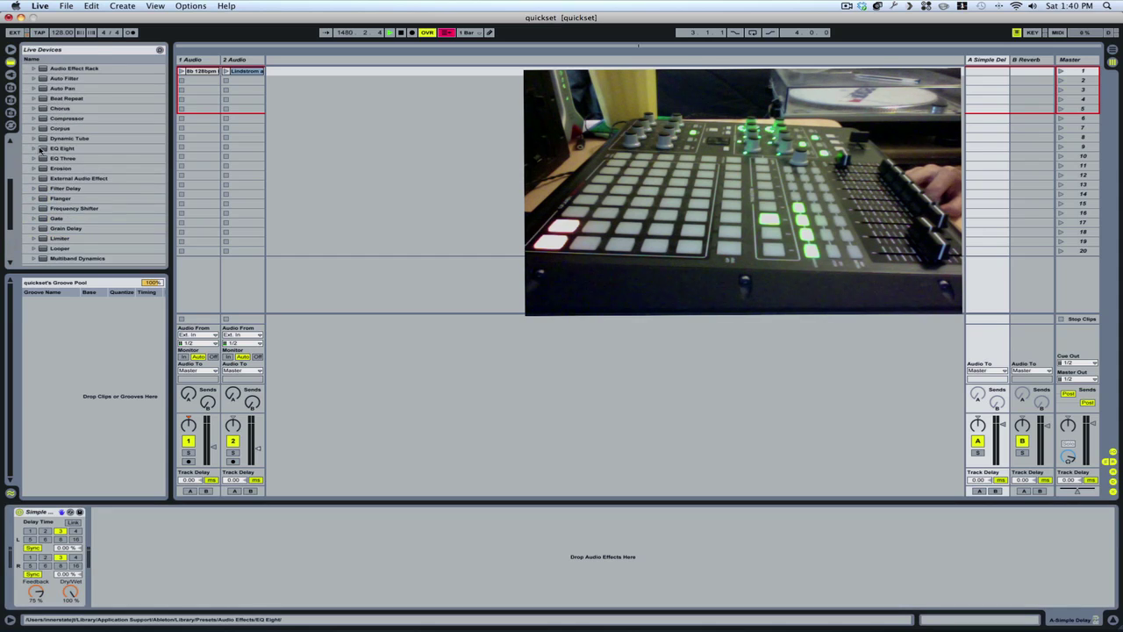
mouse_move(41, 152)
mouse_down()
mouse_move(164, 591)
mouse_move(186, 520)
mouse_up()
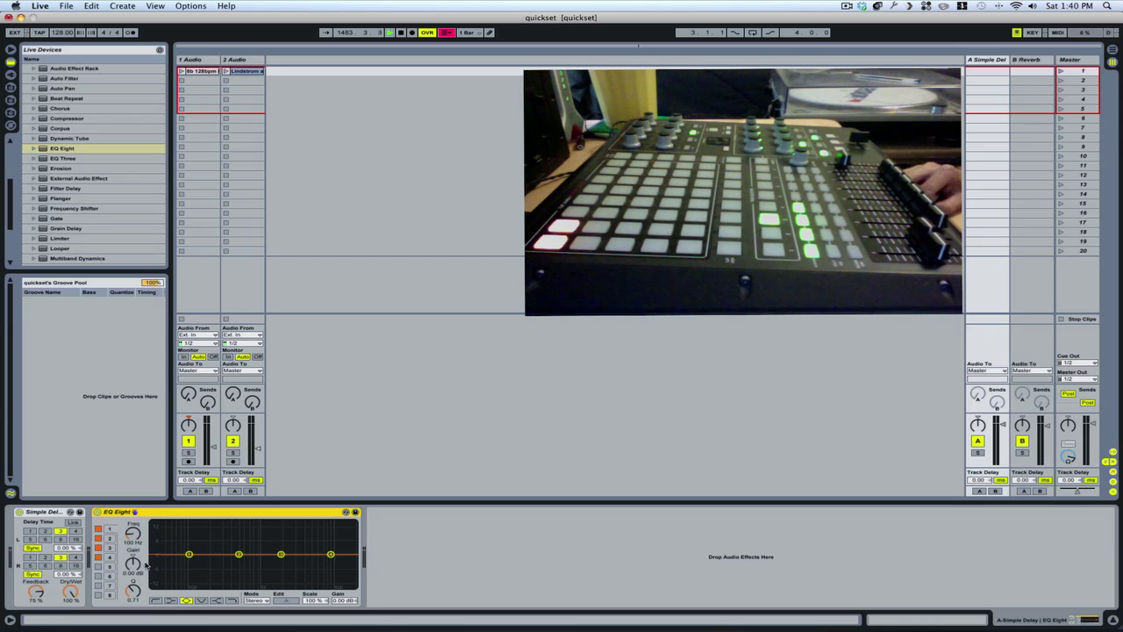
click(155, 601)
drag(137, 543, 137, 534)
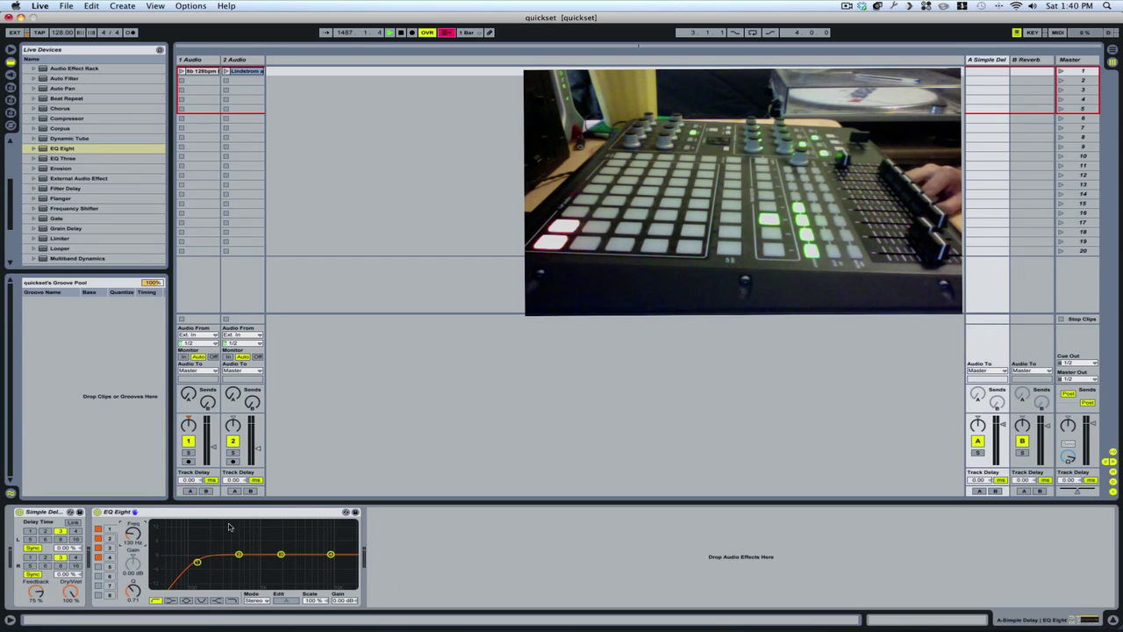
click(175, 514)
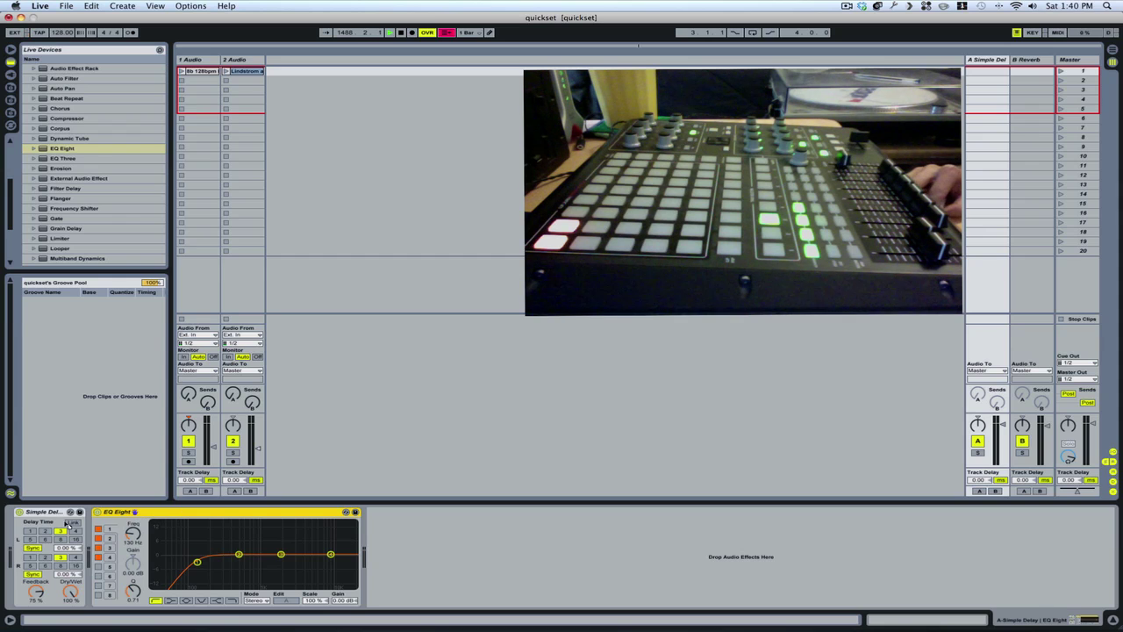
drag(67, 523, 19, 528)
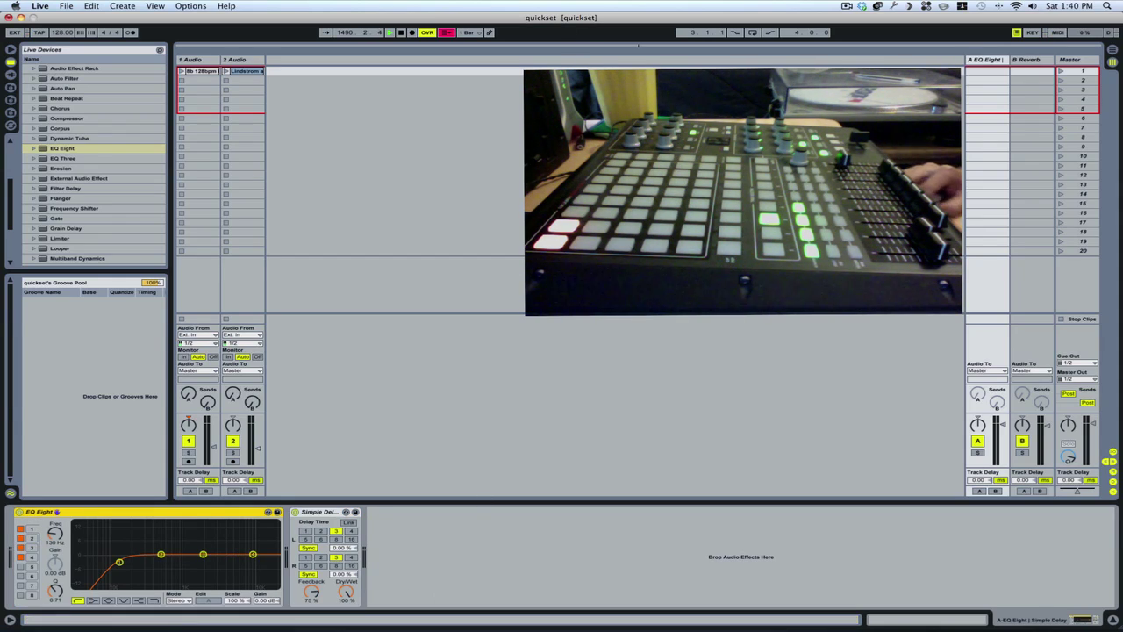
Copy the EQ Eight from return A to return B and place it ahead of the Reverb
right_click(177, 516)
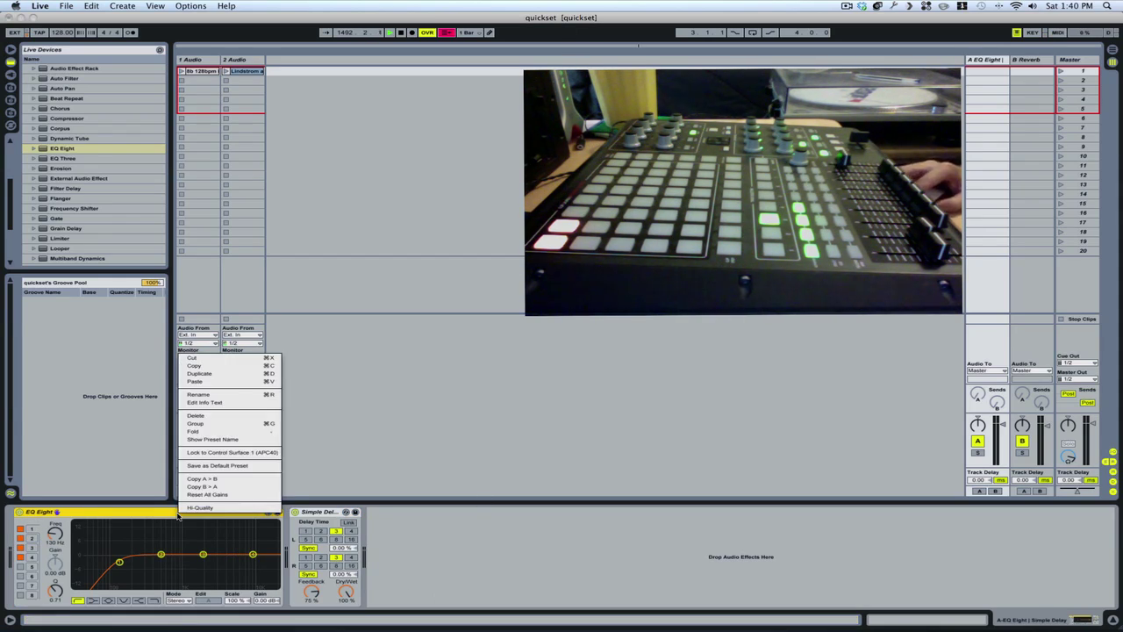
click(186, 369)
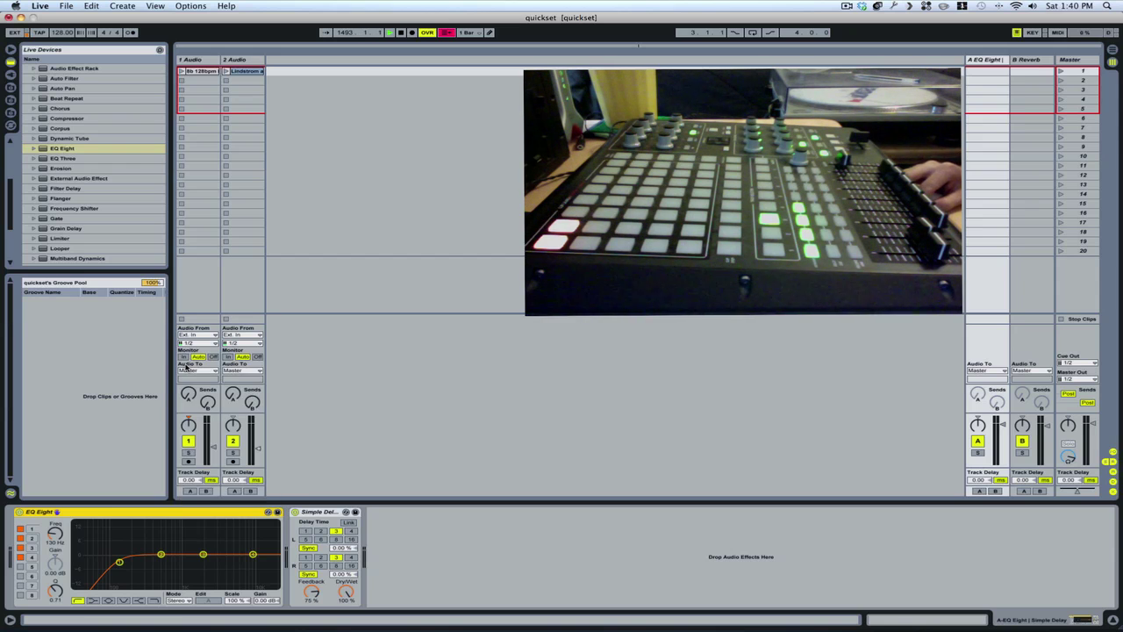
click(1029, 60)
click(417, 575)
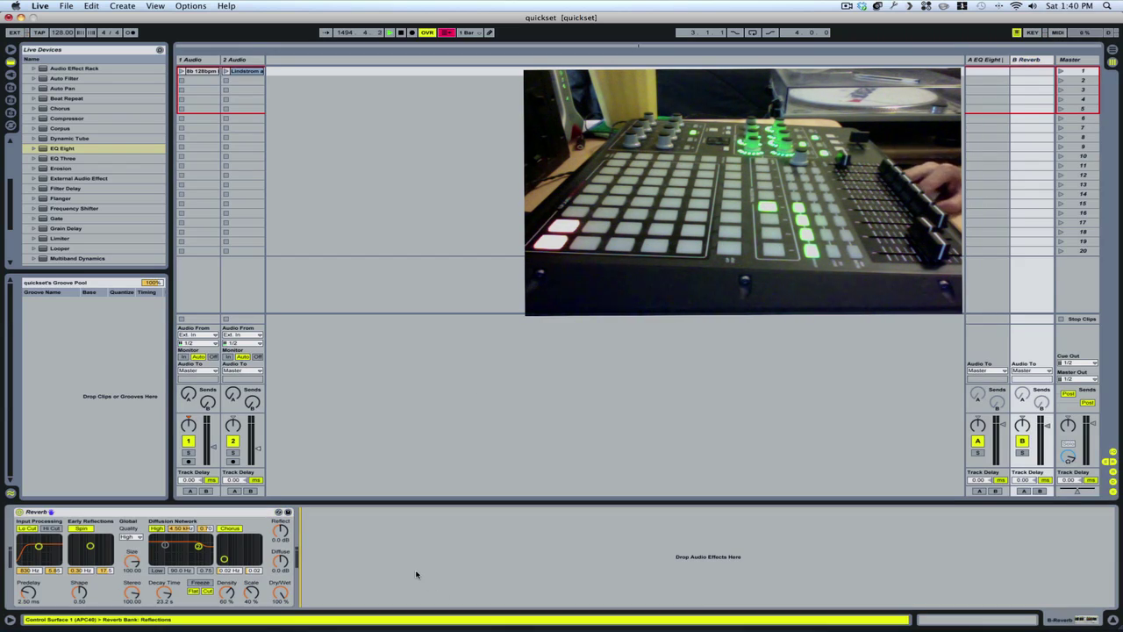
key(Return)
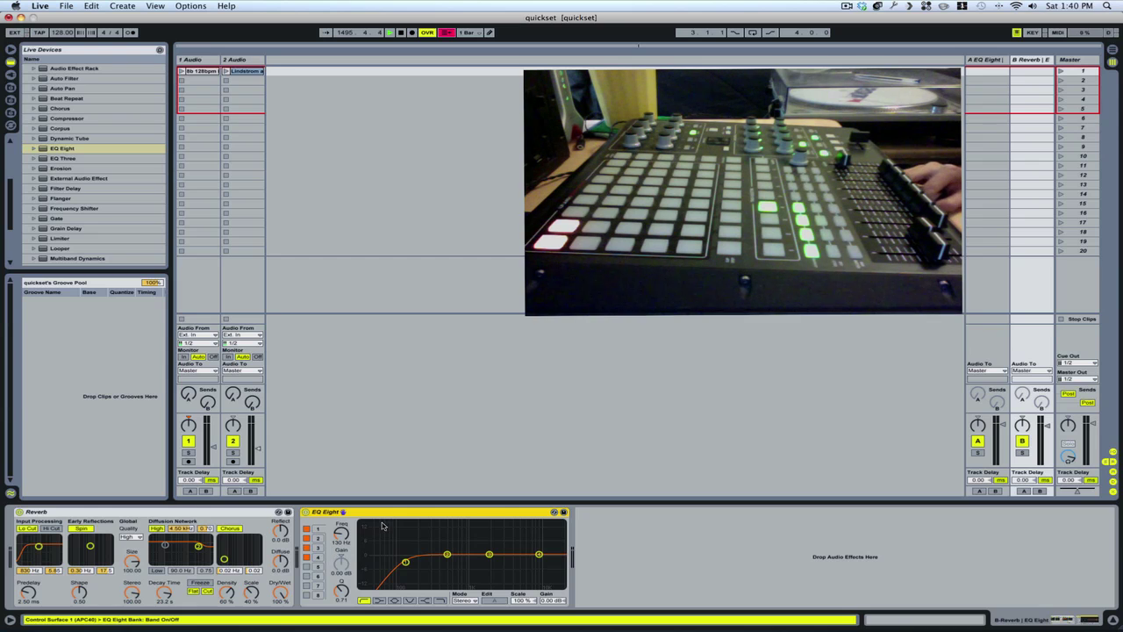
drag(327, 512, 35, 533)
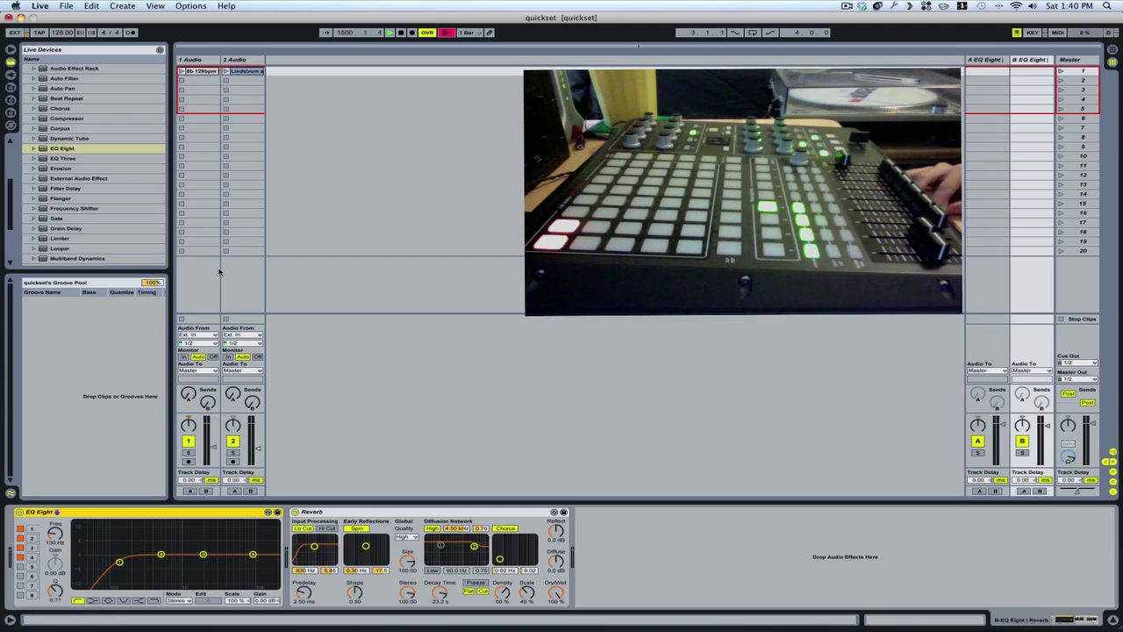
Add an EQ Three to track 1, group it into an Audio Effect Rack and show the rack's macro controls
click(181, 71)
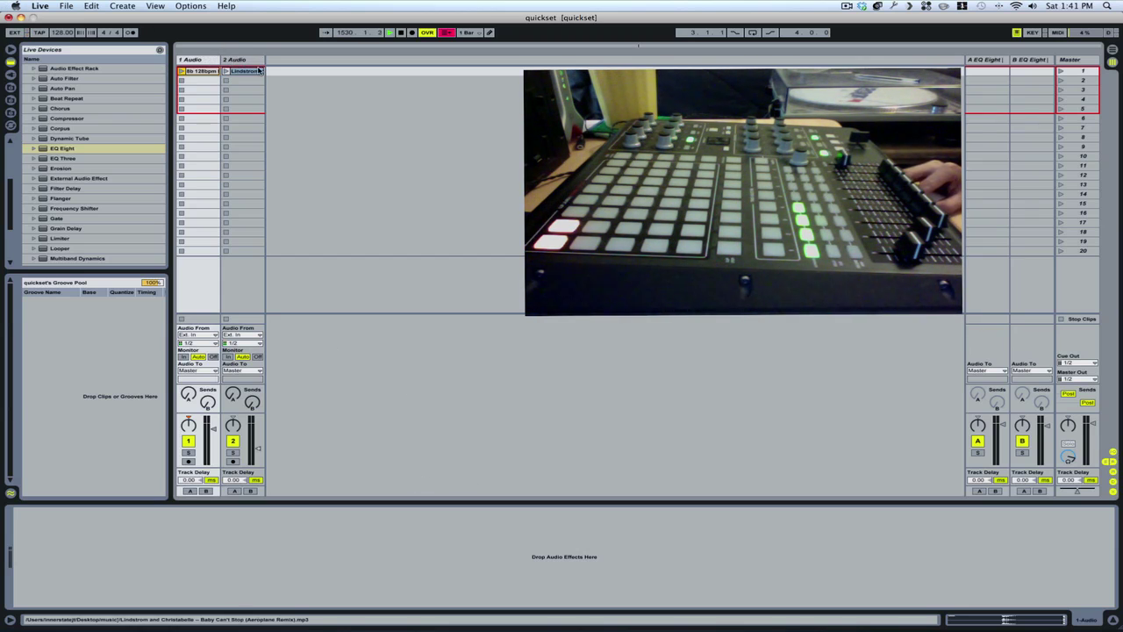
click(212, 62)
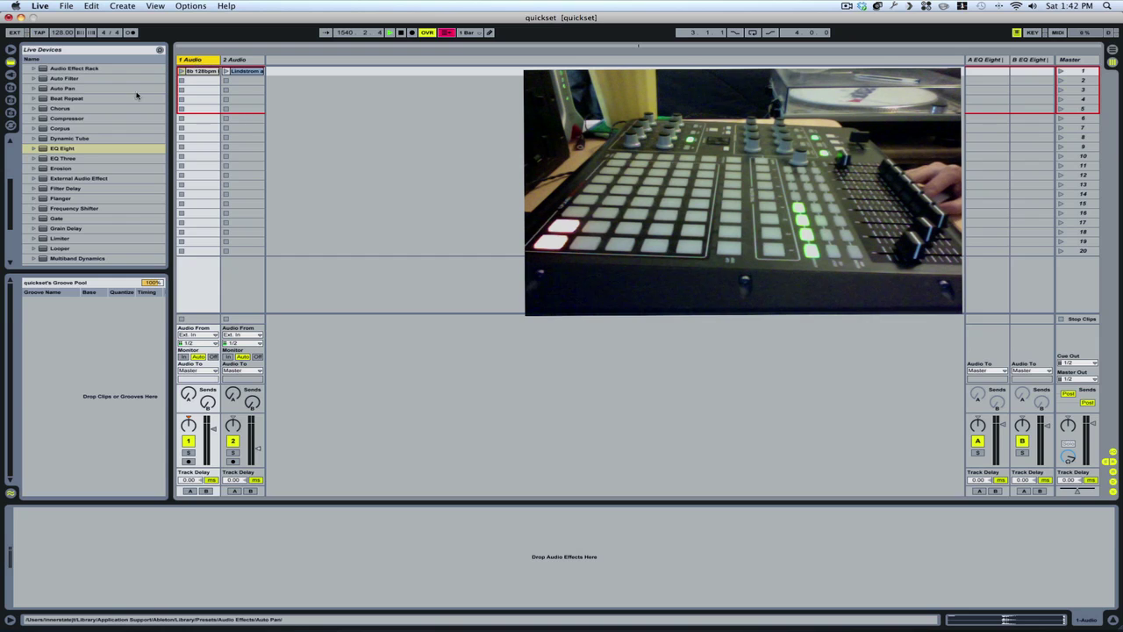
drag(39, 161, 68, 561)
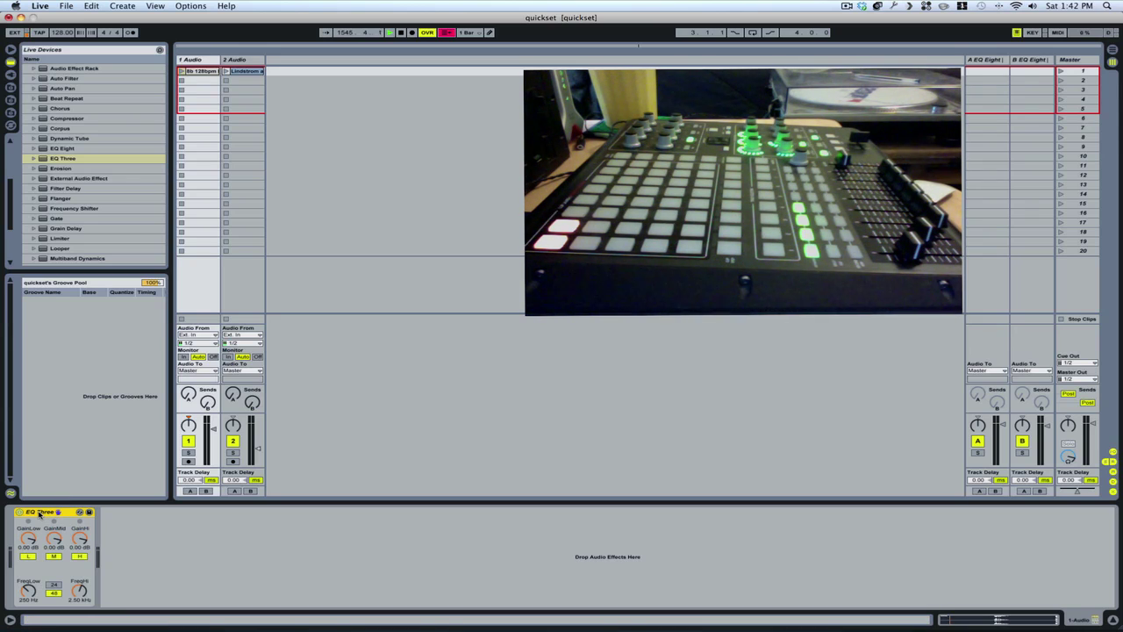
key(super+g)
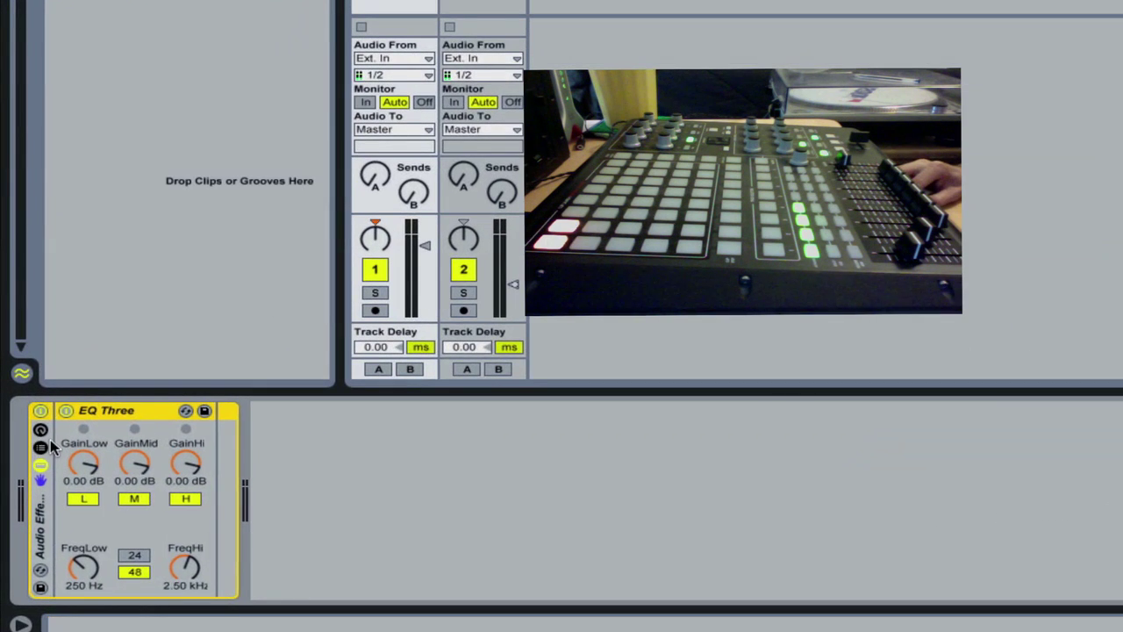
click(21, 523)
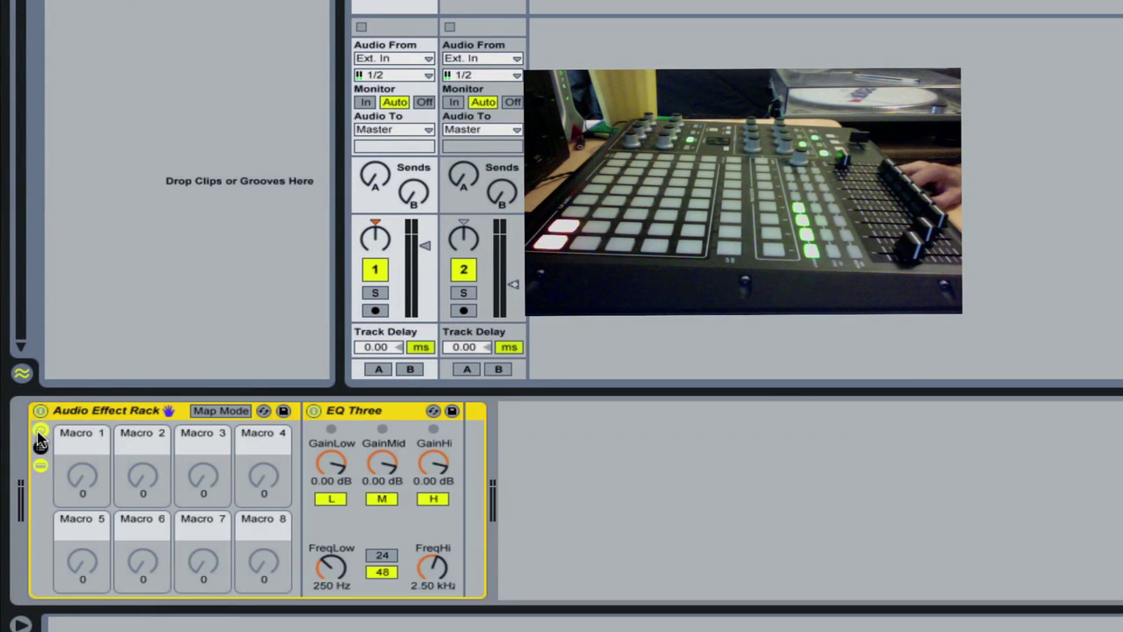
Map the EQ Three's GainLow to Macro 1 and both GainMid and GainHi to Macro 2
right_click(331, 460)
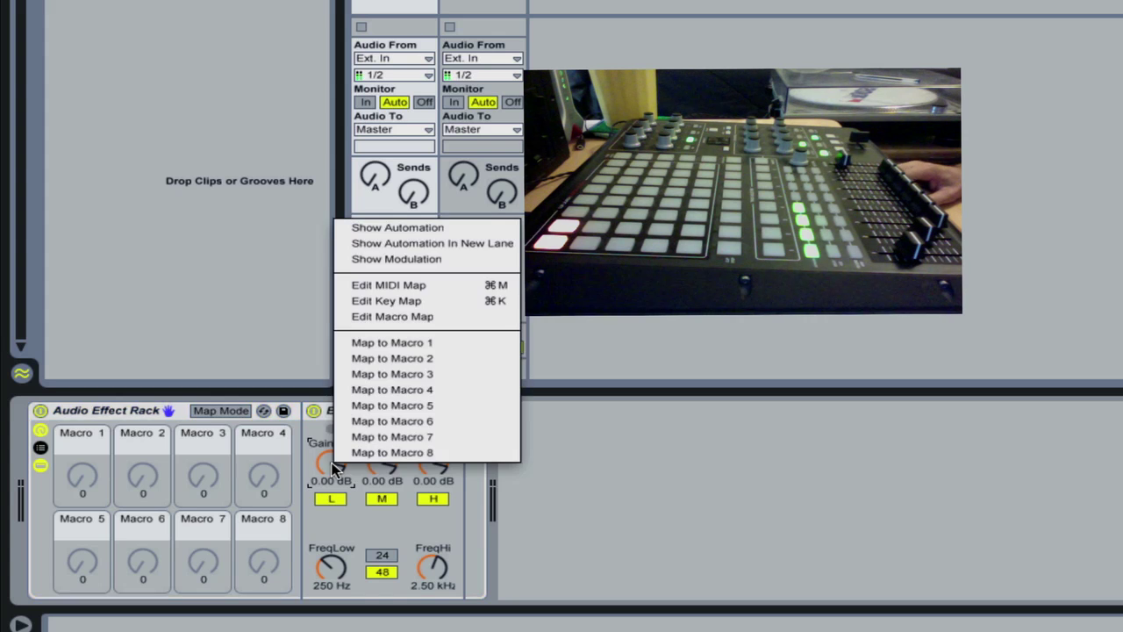
click(502, 342)
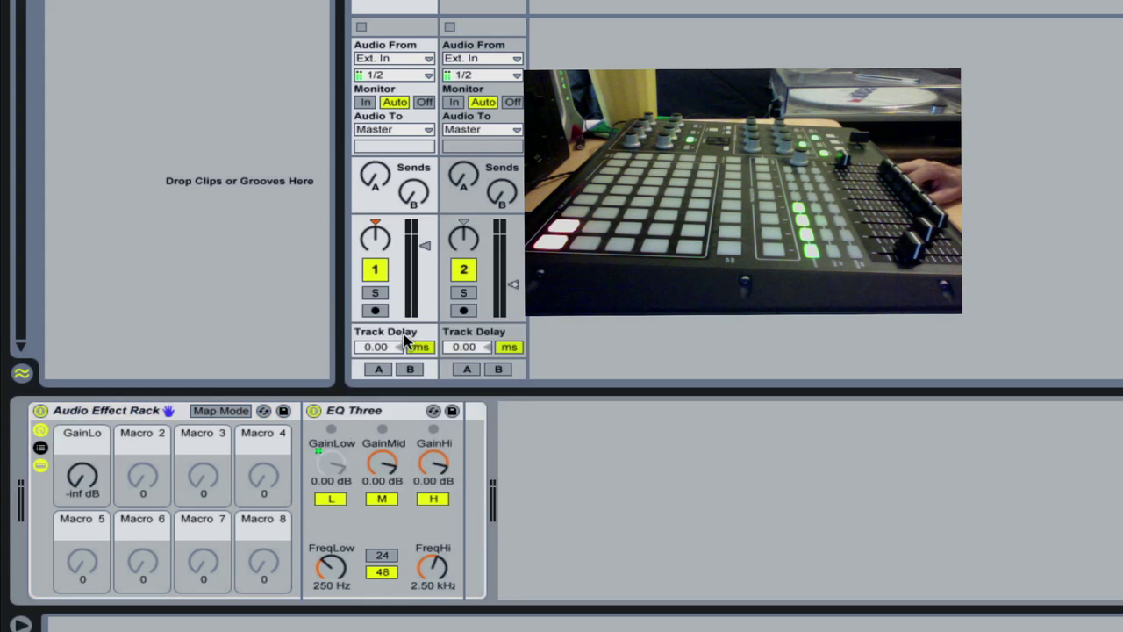
right_click(384, 459)
click(445, 354)
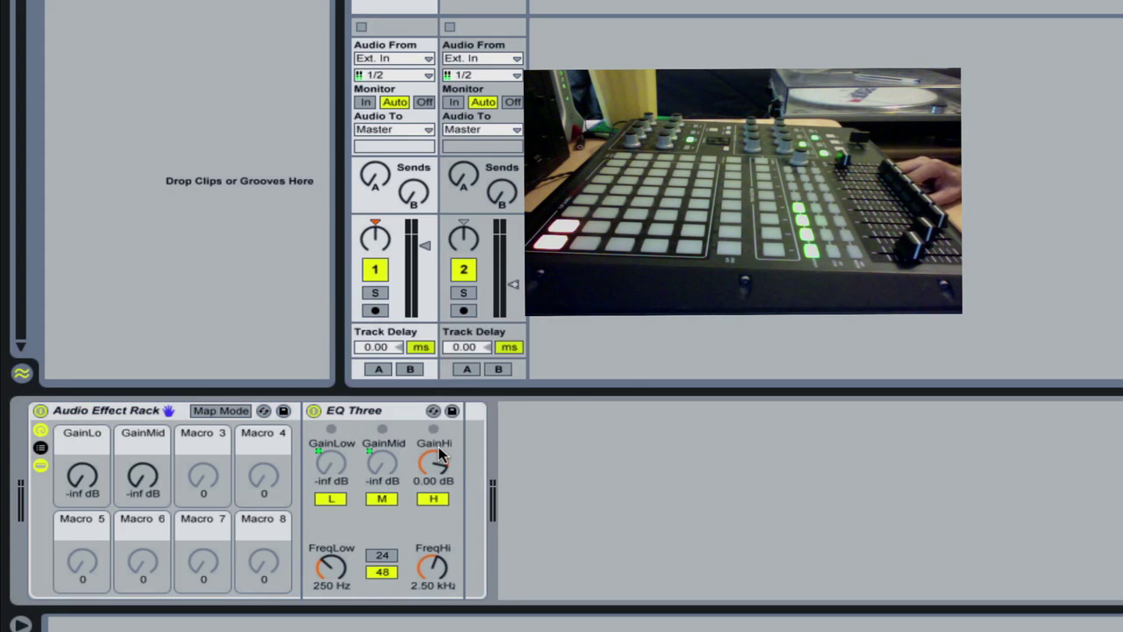
right_click(437, 462)
click(487, 358)
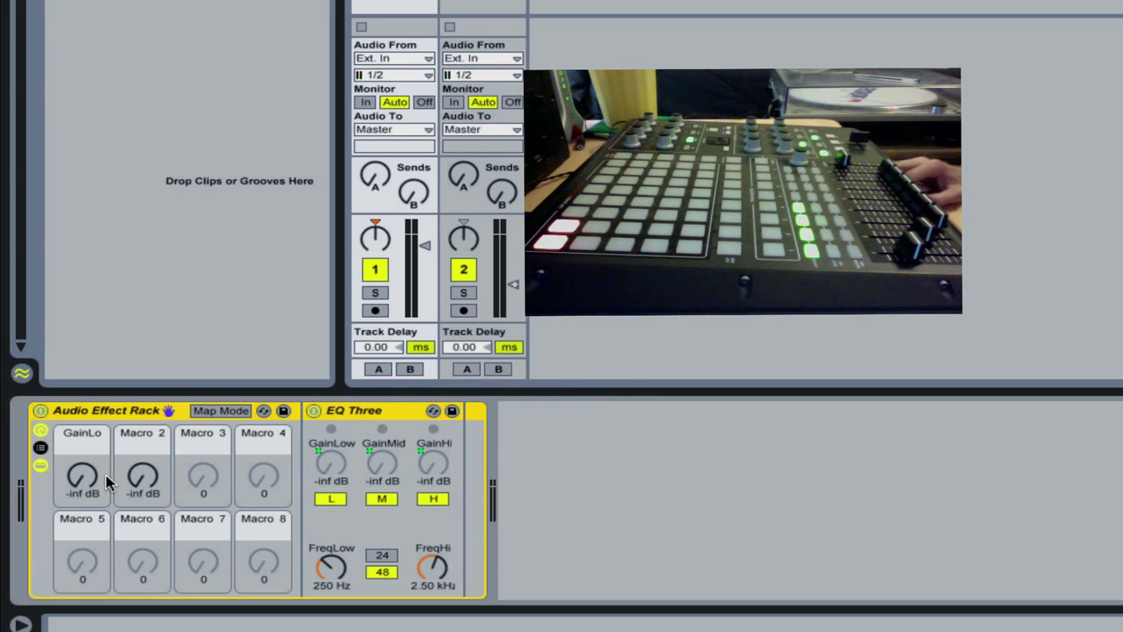
Set the maximum of the GainLo, GainMid and GainHi macro mappings to 0 dB
click(218, 408)
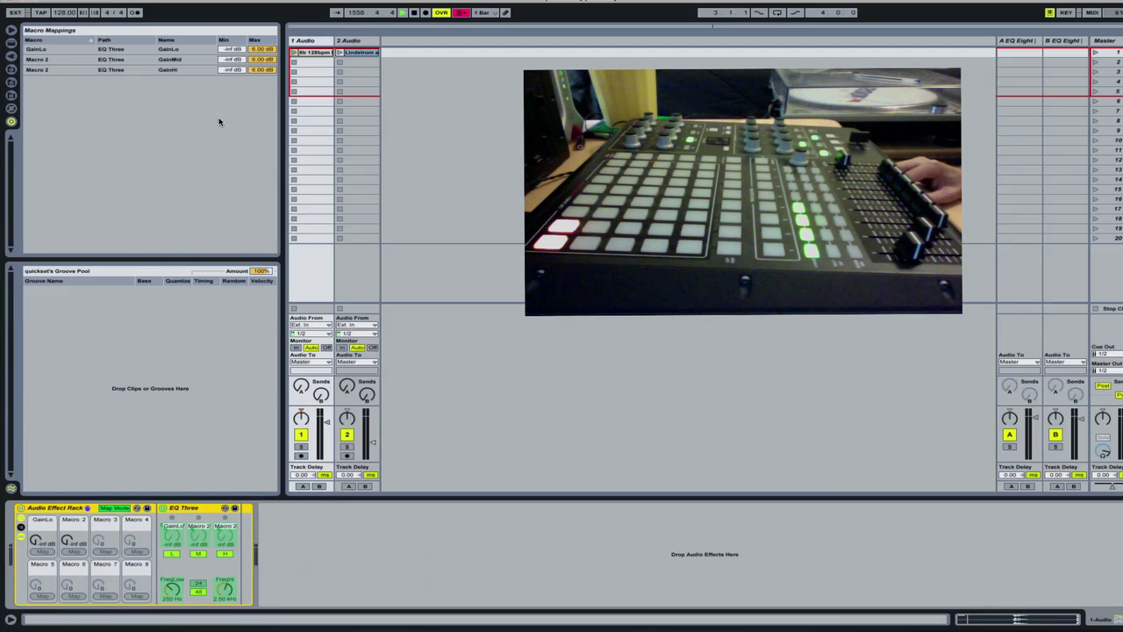
click(256, 52)
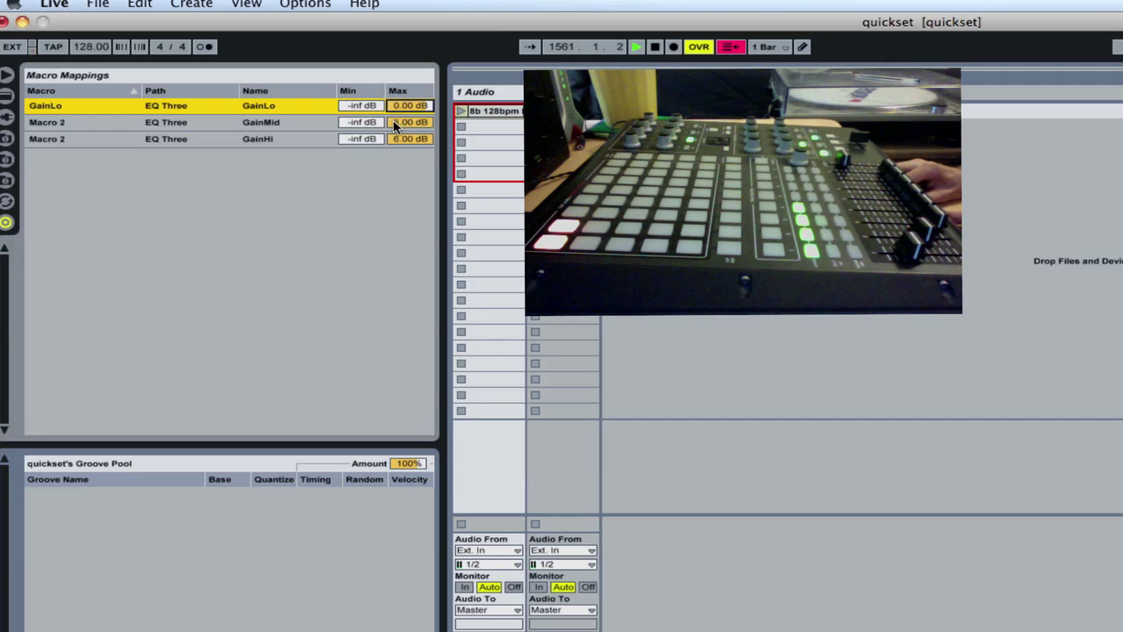
click(252, 60)
text(0)
key(Return)
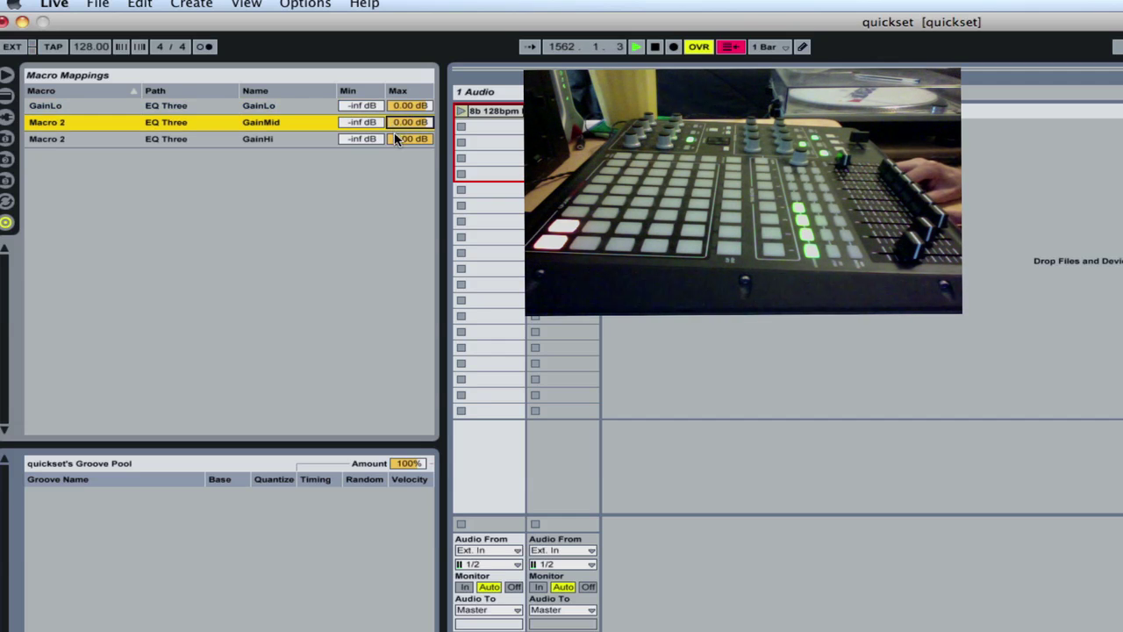
click(394, 139)
key(Return)
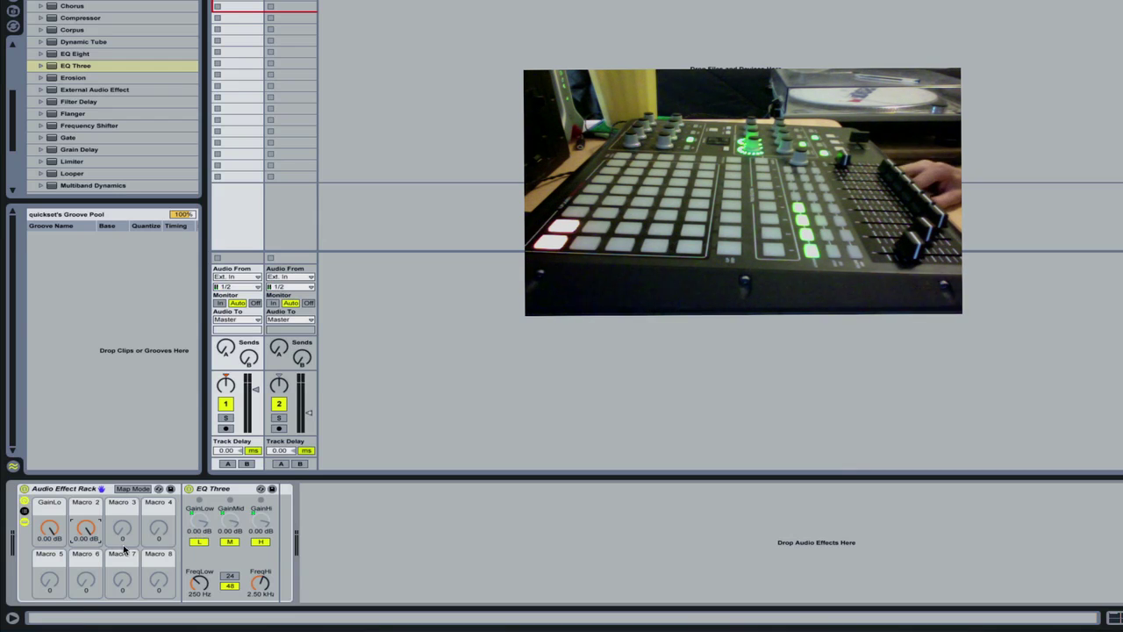
Set the GainHi macro mapping's minimum to -8 dB, testing Macro 2 across its range before and after the change
click(84, 537)
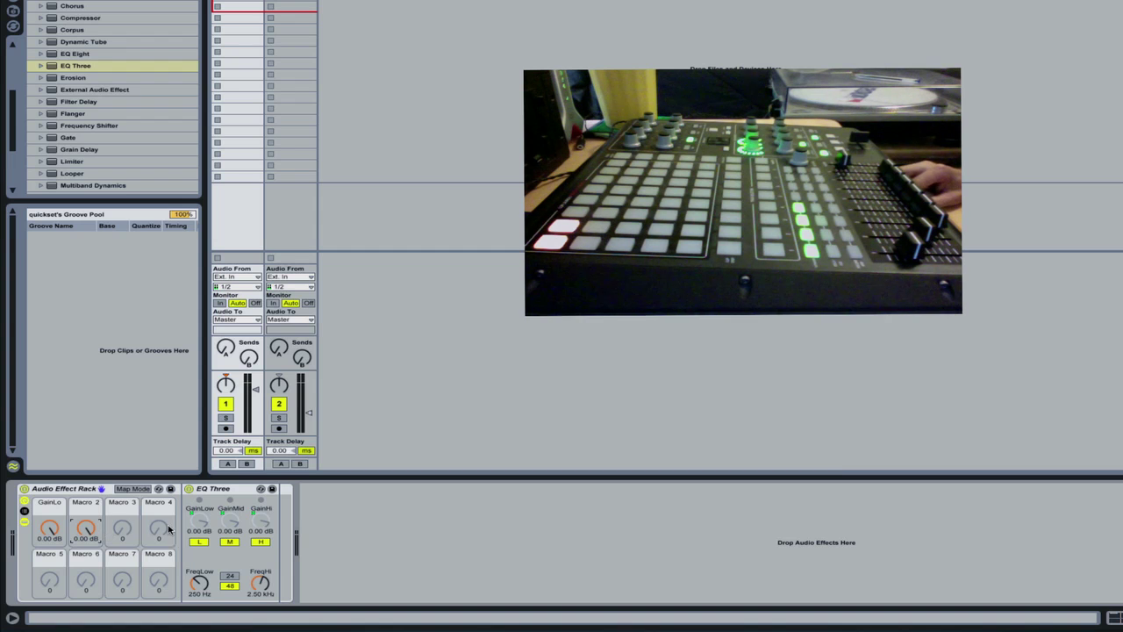
drag(85, 528, 85, 571)
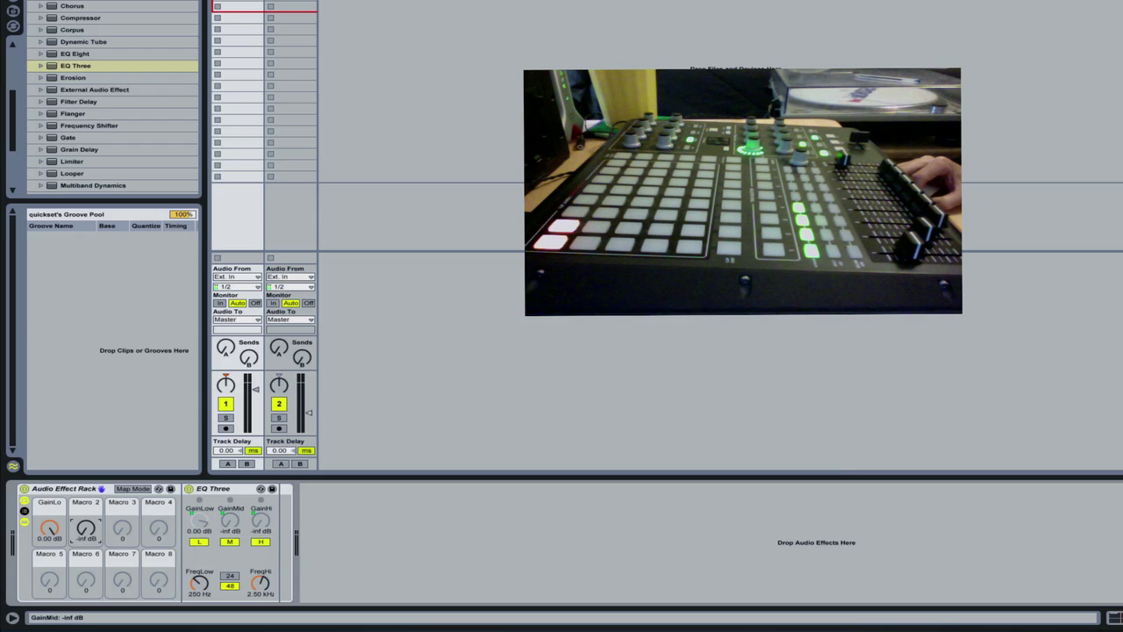
click(129, 488)
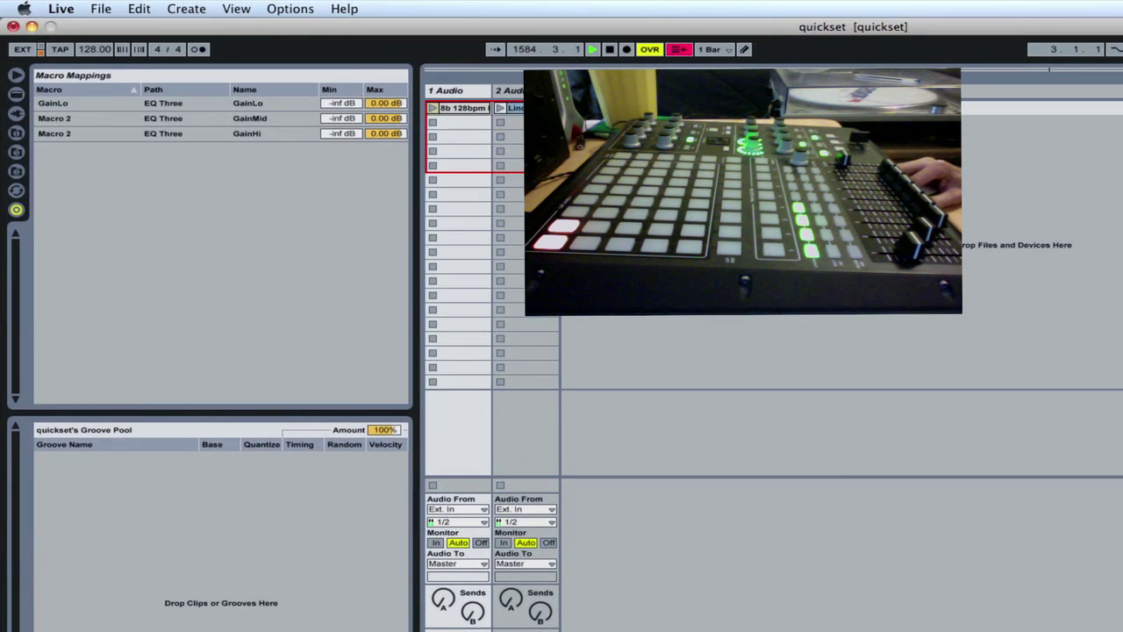
click(338, 132)
text(-)
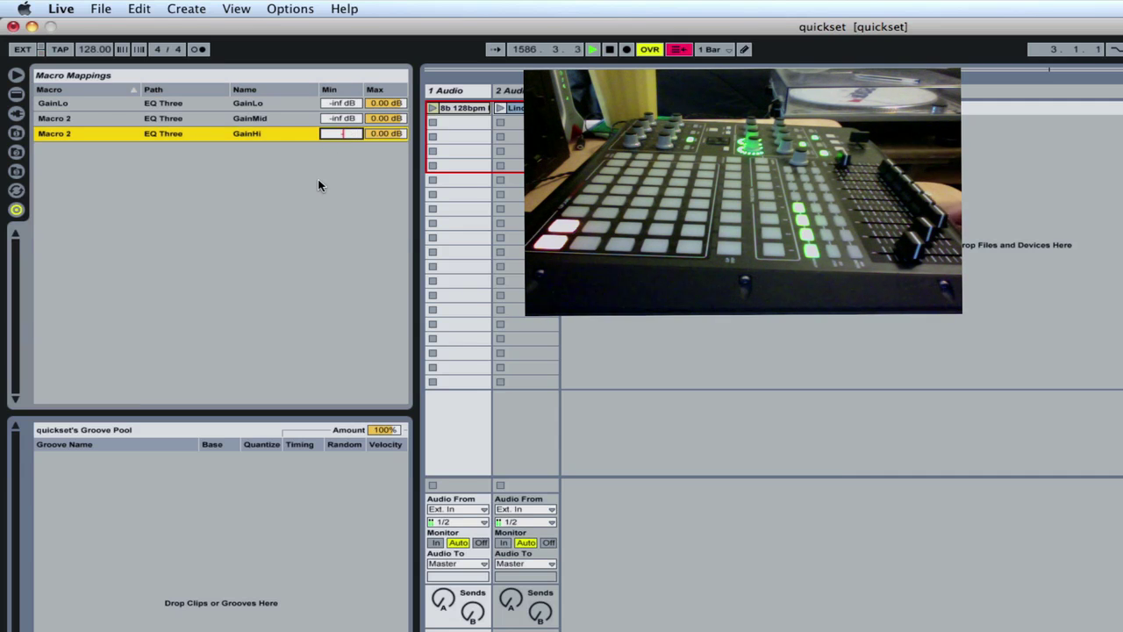
text(8)
key(Return)
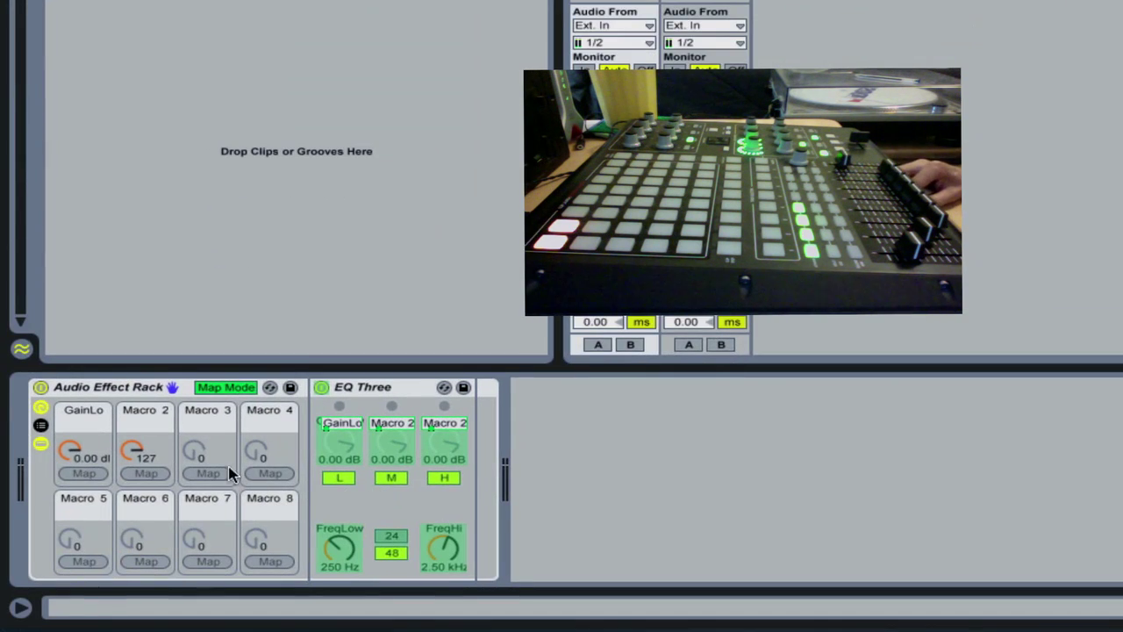
mouse_move(151, 458)
mouse_down()
mouse_move(151, 386)
mouse_move(151, 470)
mouse_up()
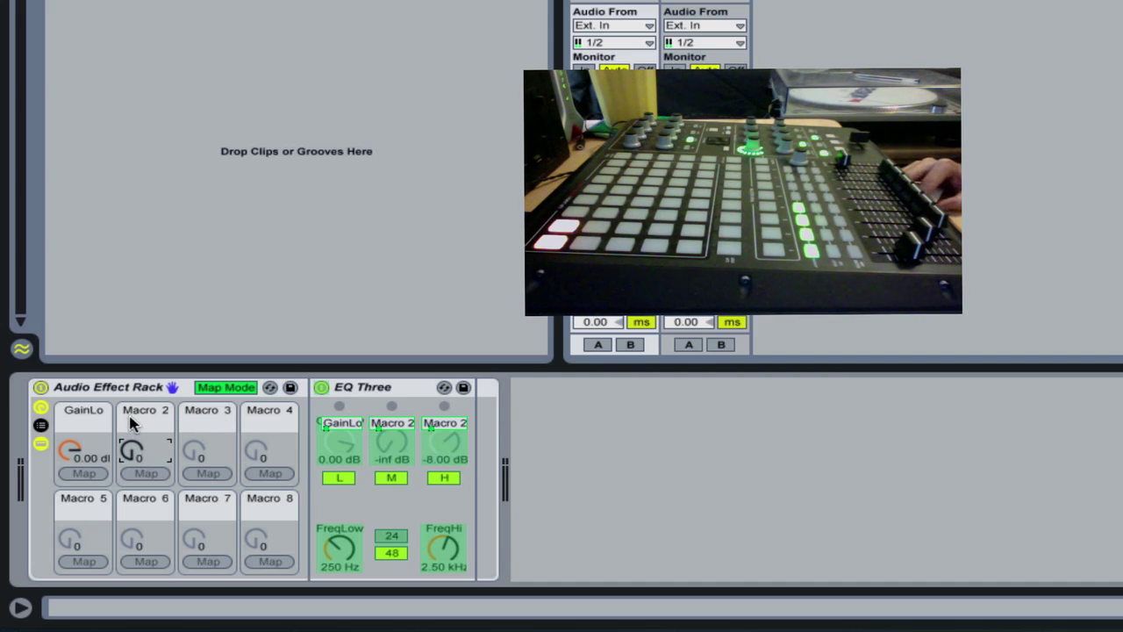
drag(131, 424, 132, 325)
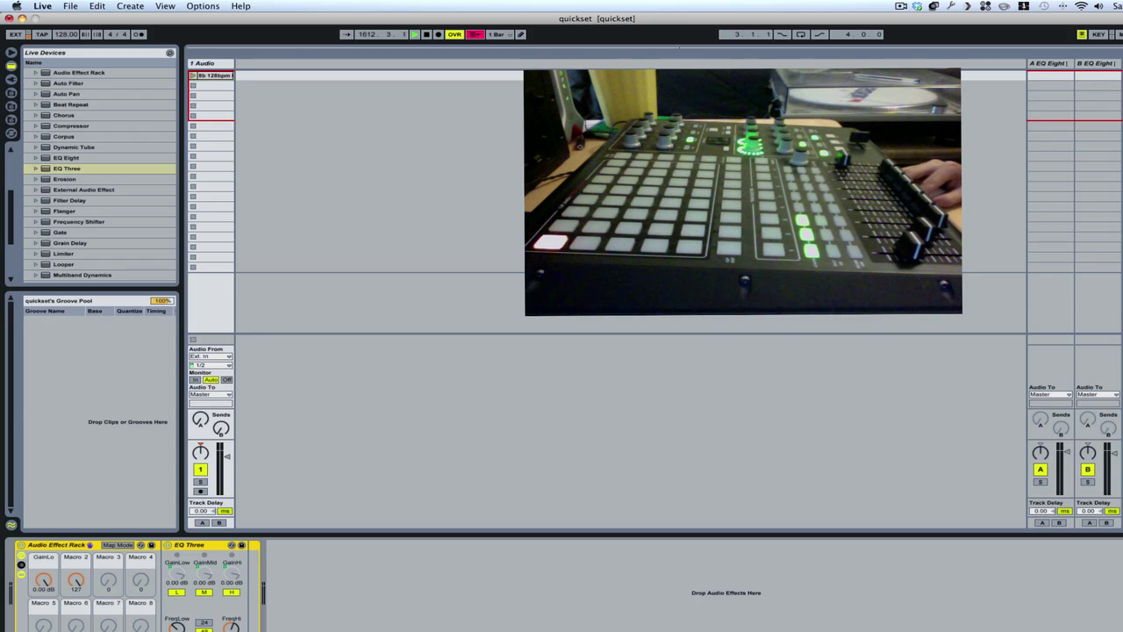
key(super+m)
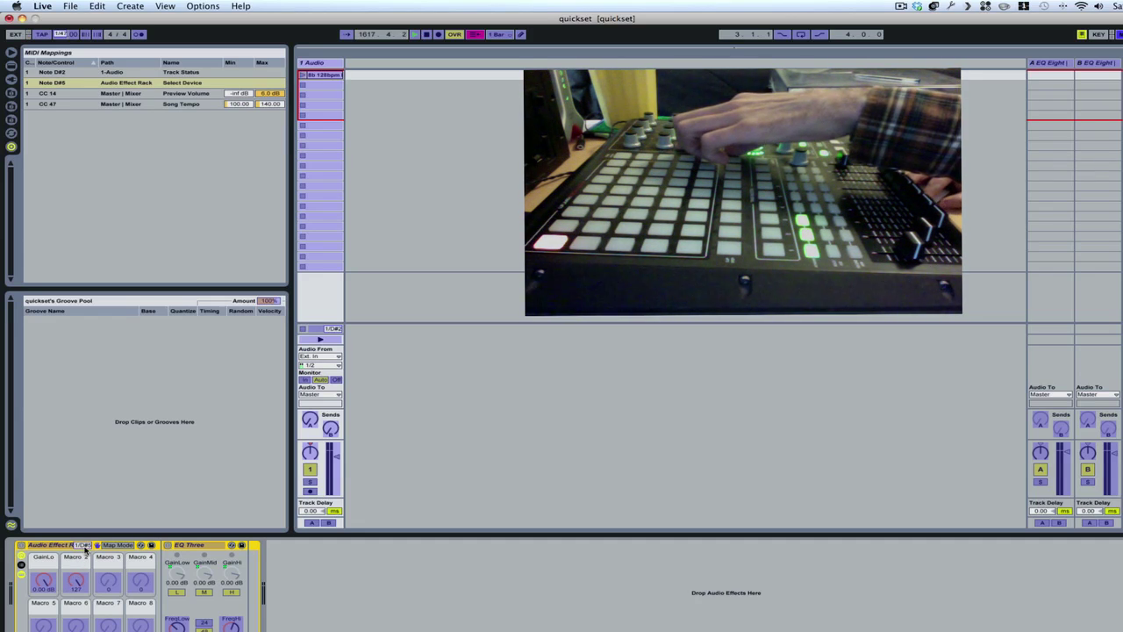
key(Delete)
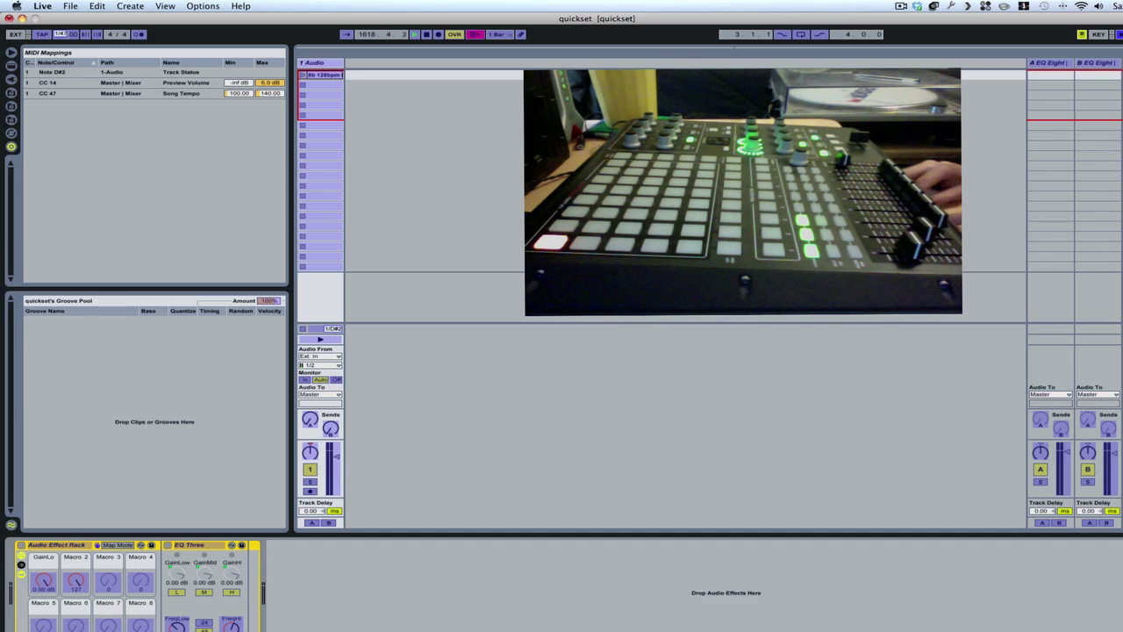
key(super+m)
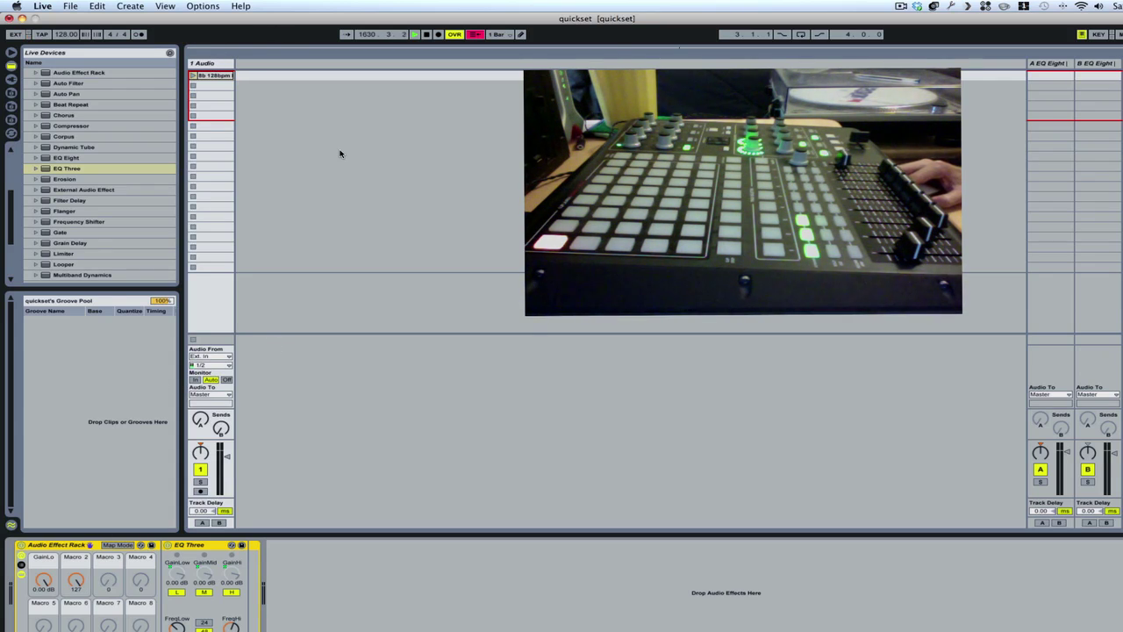
Undo the deletion of track 2 and delete both of its effect racks
key(super+z)
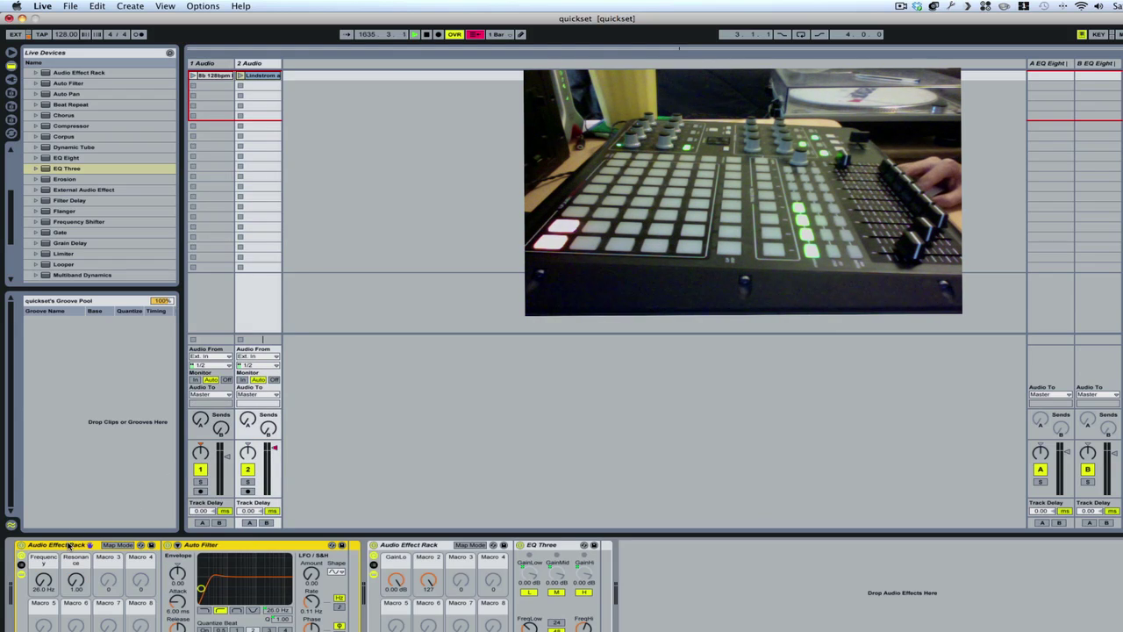
key(Delete)
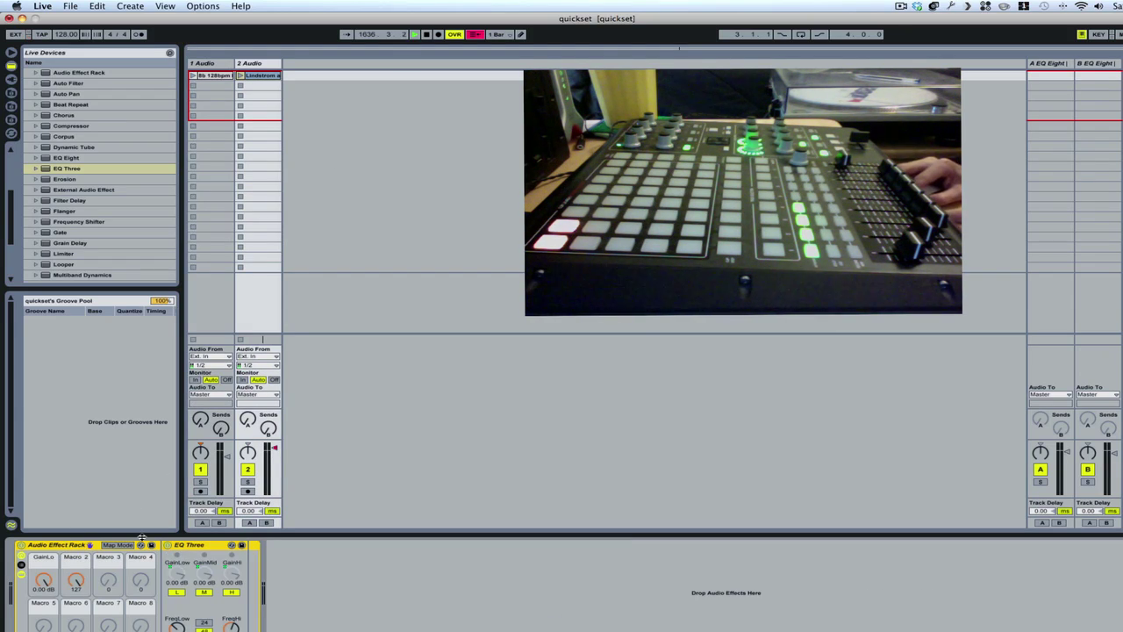
key(Delete)
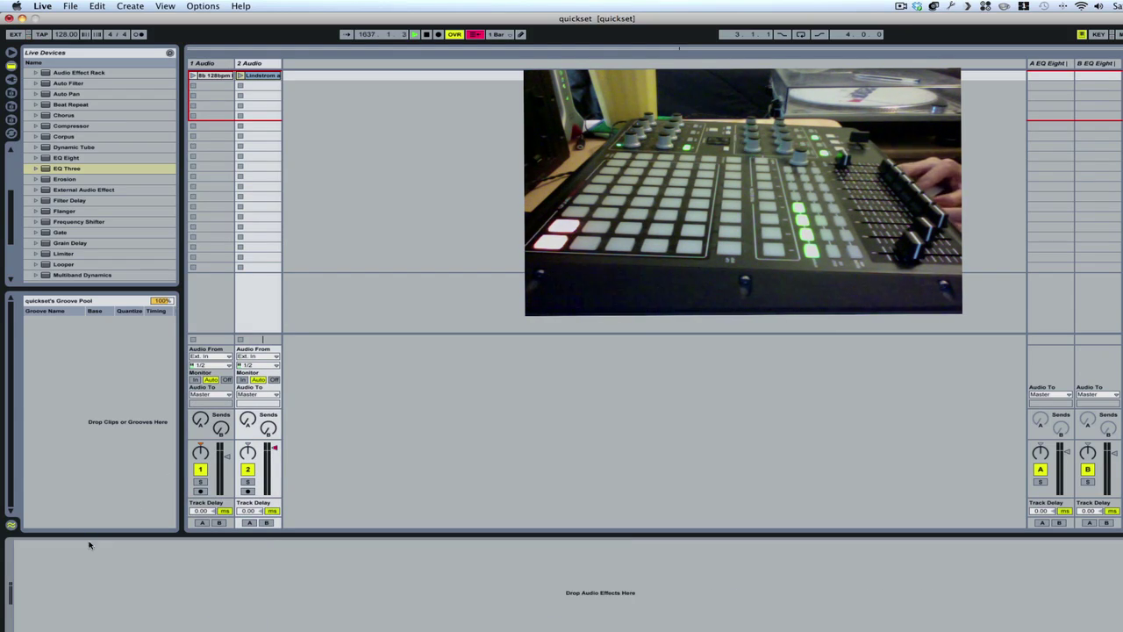
Copy the EQ Three Audio Effect Rack from track 1 to track 2
click(220, 70)
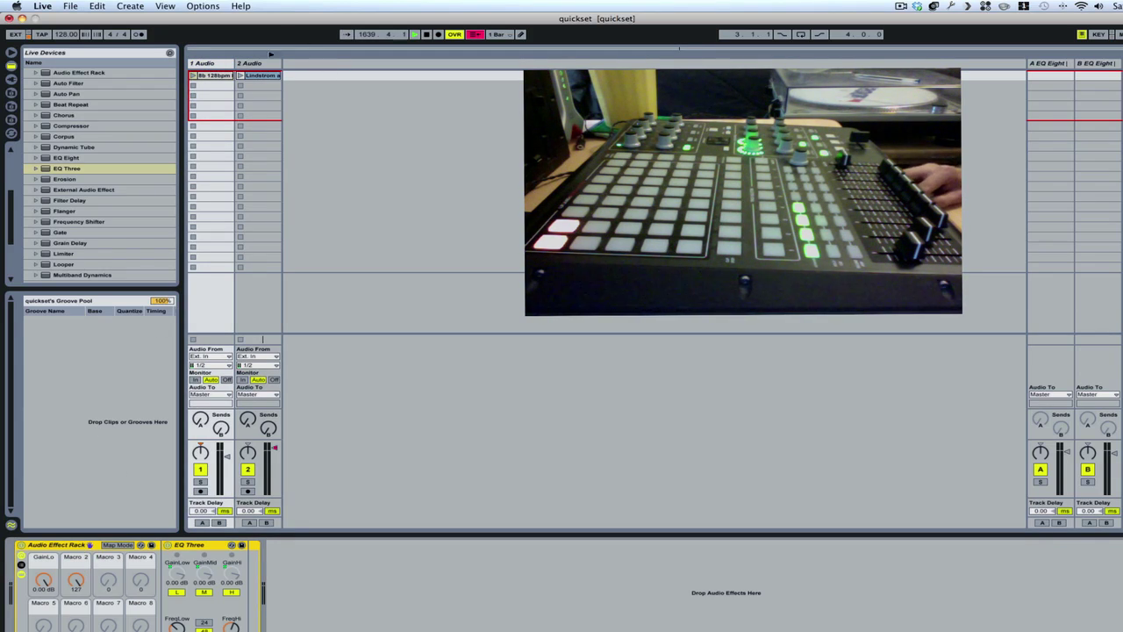
click(253, 64)
click(116, 629)
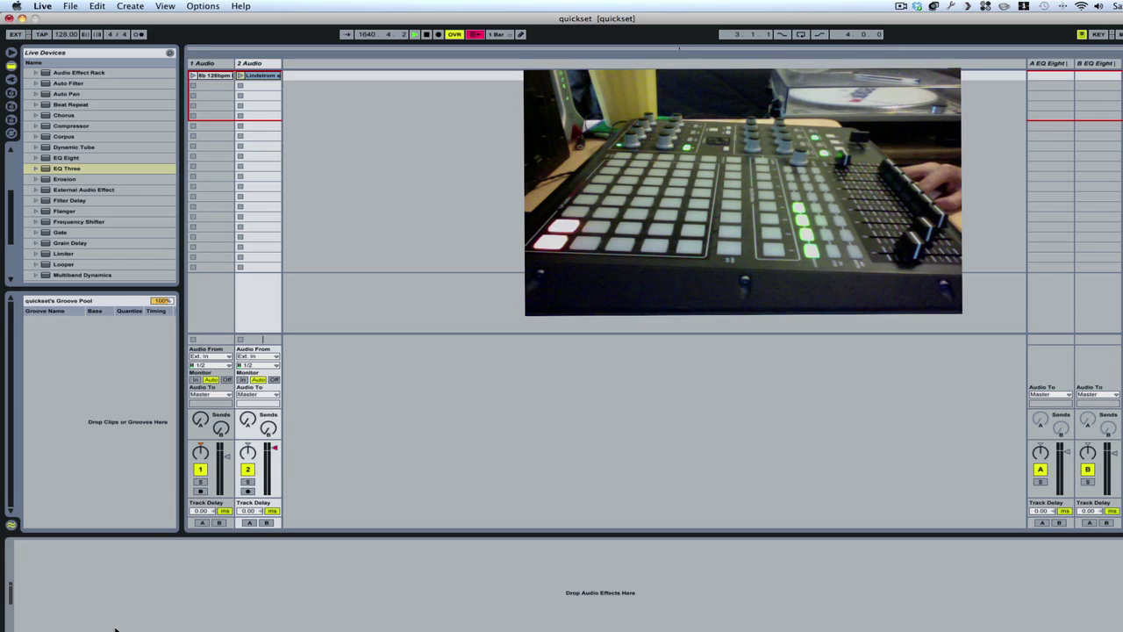
key(super+v)
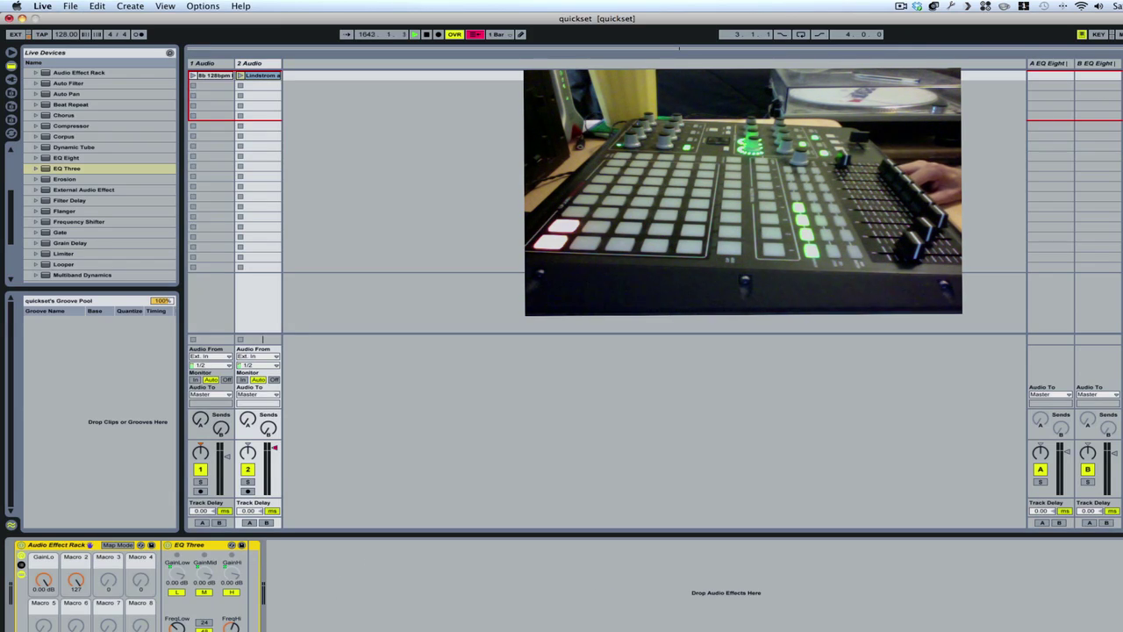
MIDI-map the GainLo and Macro 2 rack knobs to separate controller knobs, CC 53 and 49 for track 2, CC 52 and 48 for track 1
click(1118, 35)
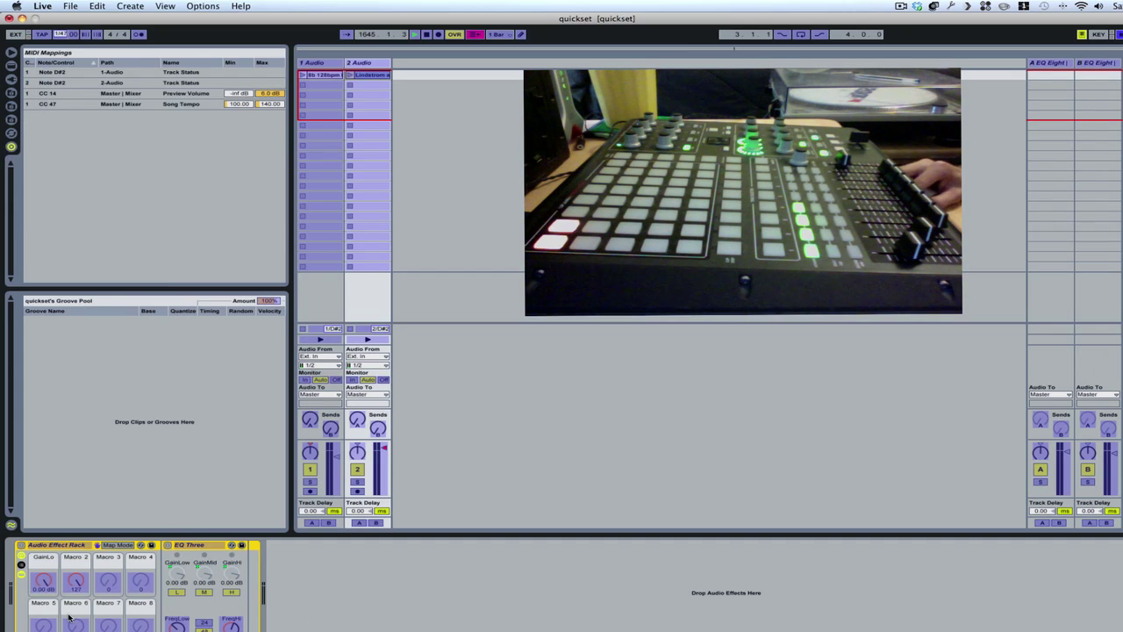
click(45, 582)
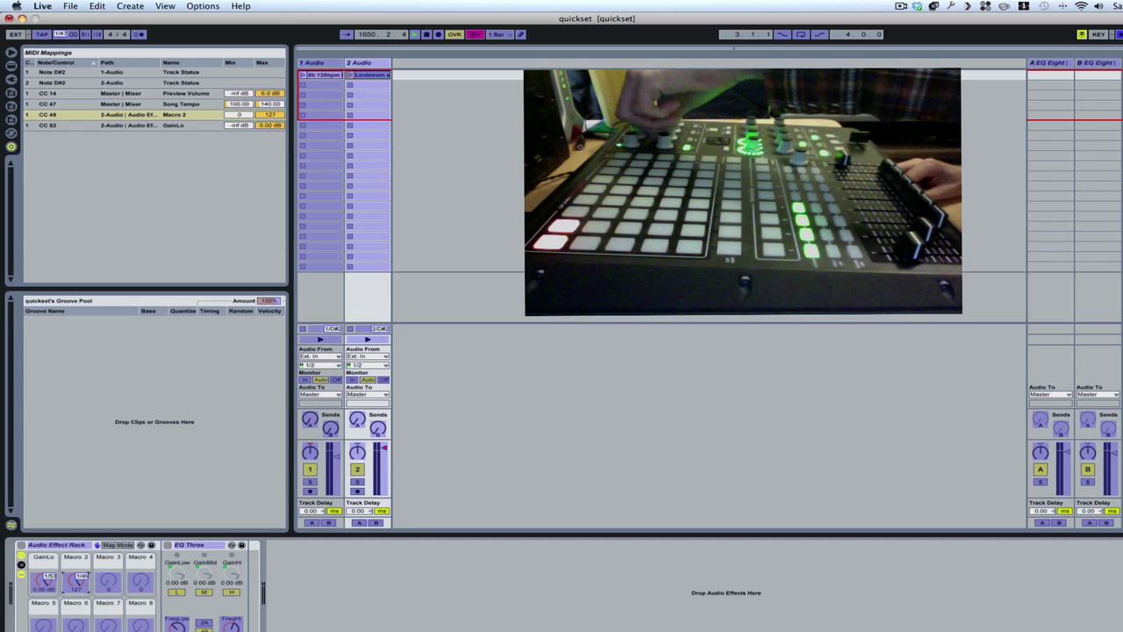
click(308, 64)
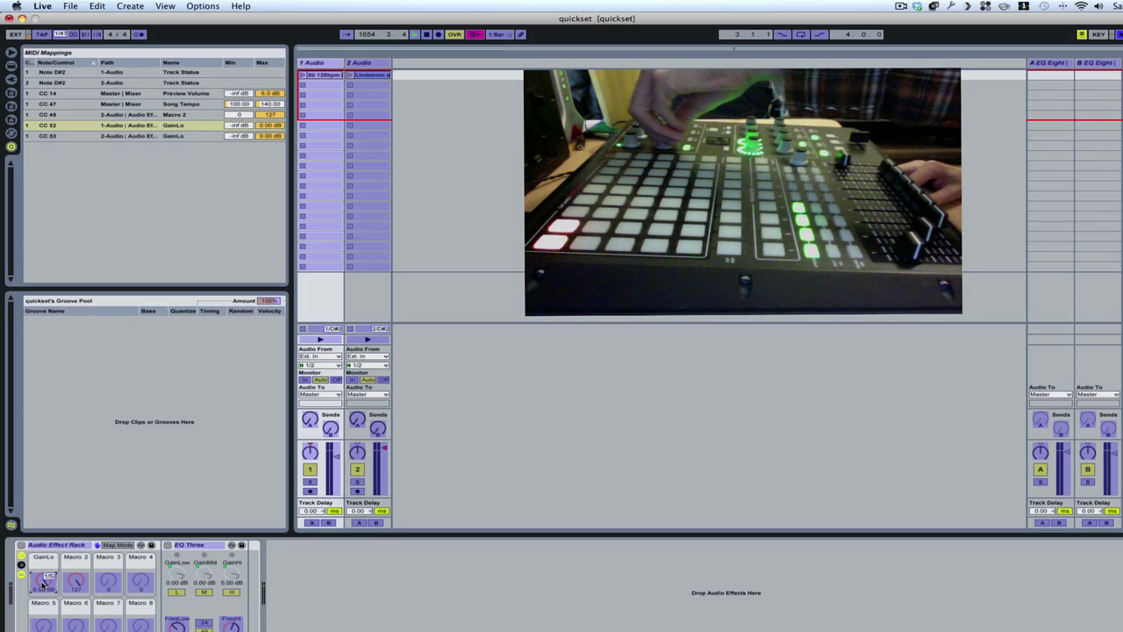
click(76, 581)
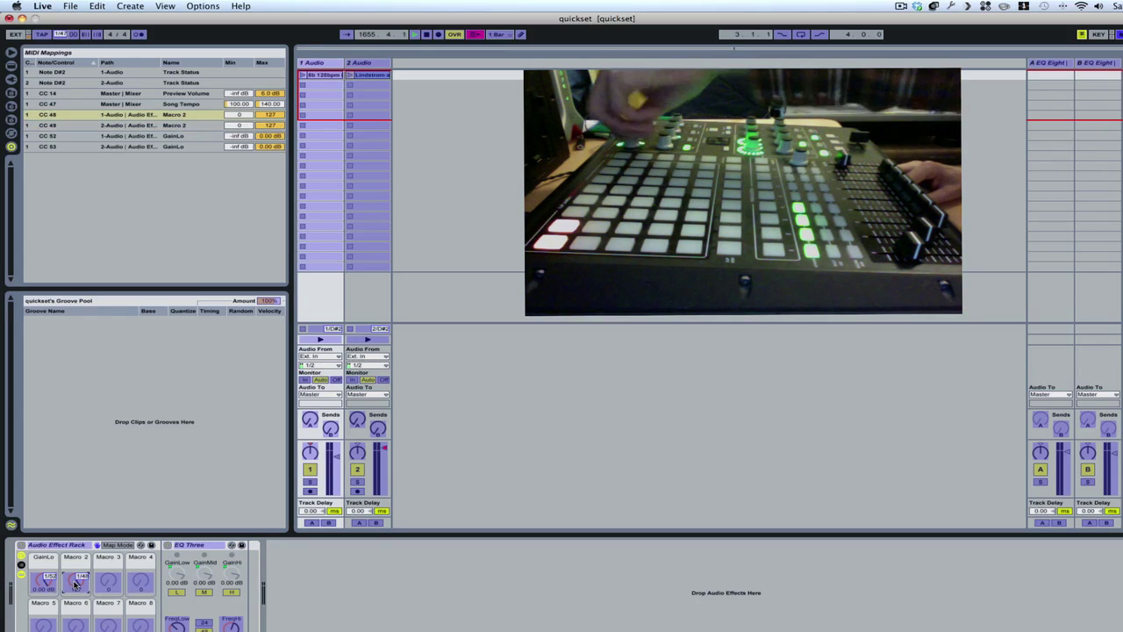
key(super+m)
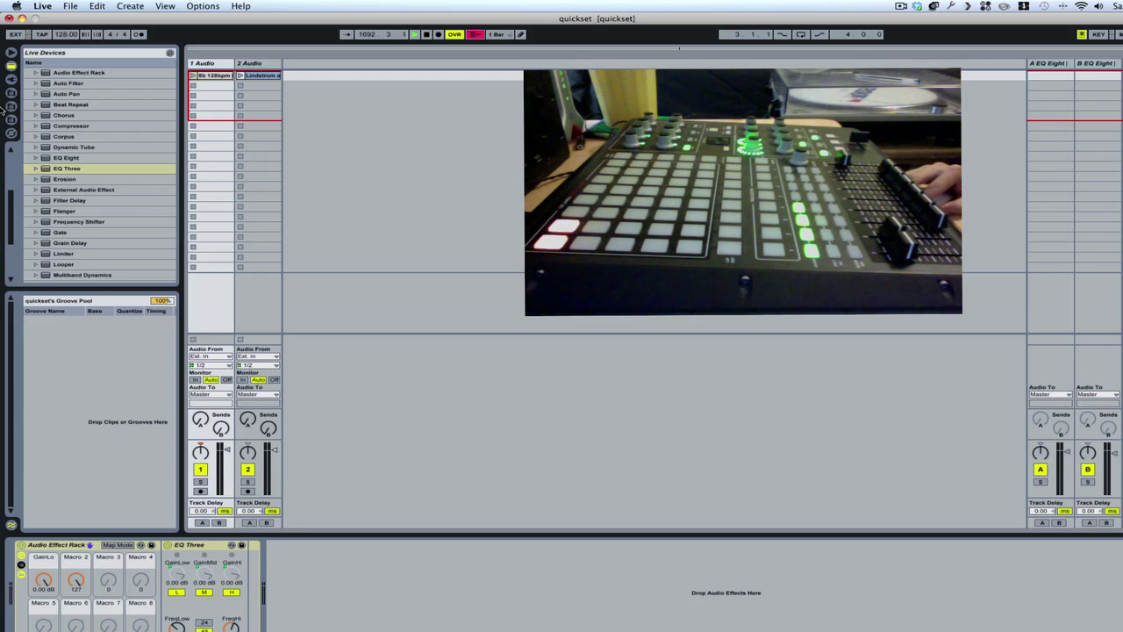
Add an Auto Filter to track 1 as a high-pass with a 26.0 Hz cutoff and a resonance of 1.11
drag(46, 83, 316, 586)
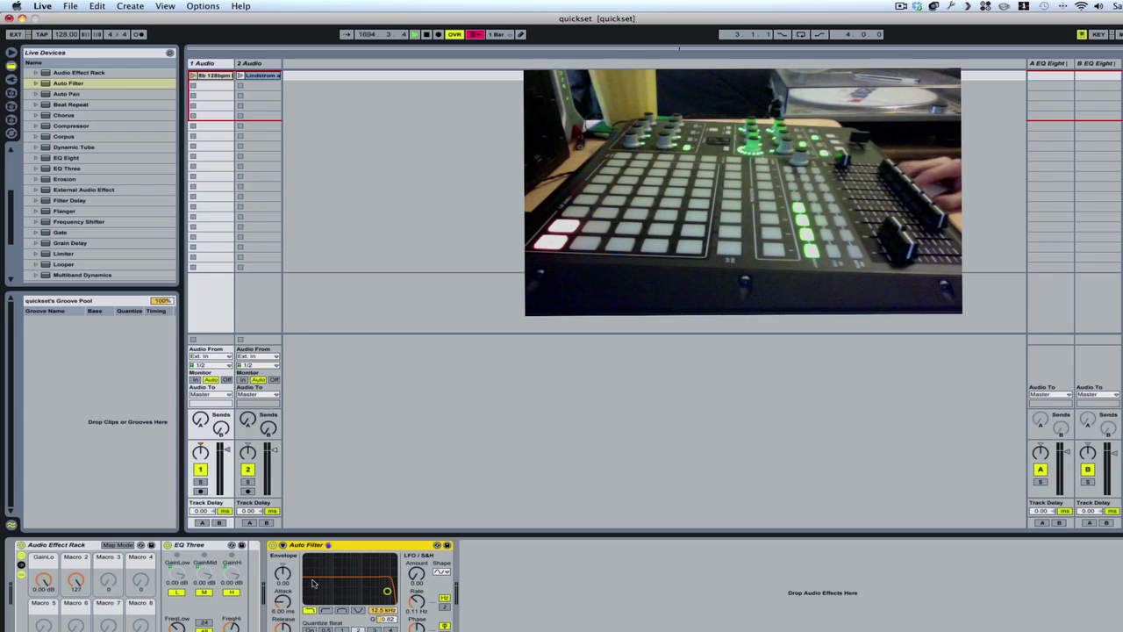
click(326, 611)
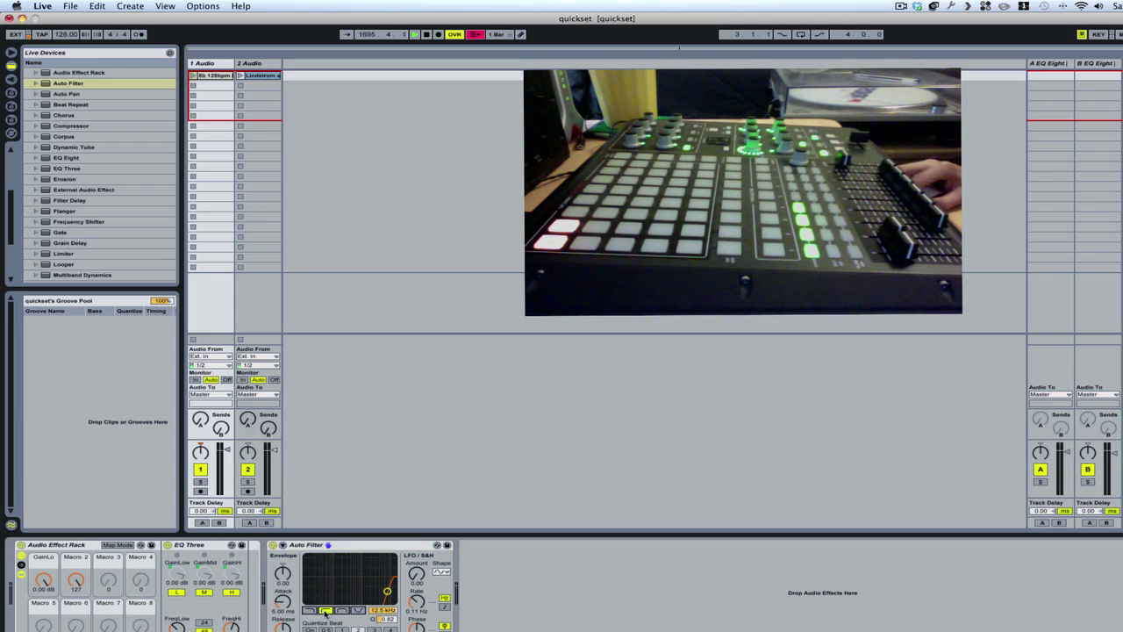
drag(387, 594, 306, 589)
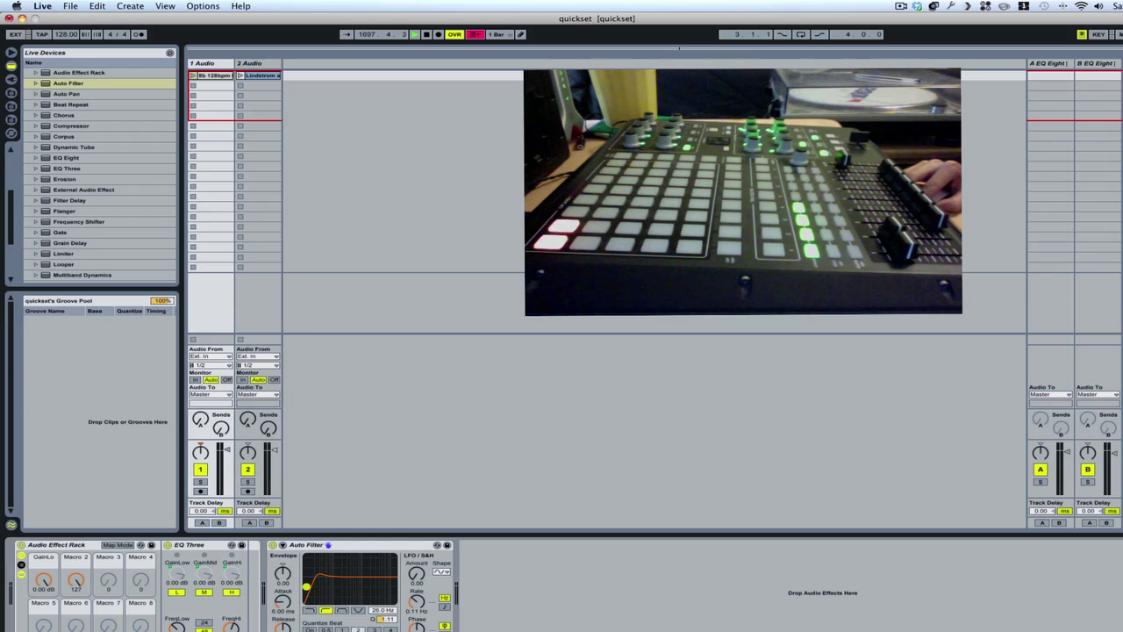
Group the Auto Filter into its own rack with macro knobs shown, and move it before track 1's EQ Three rack
click(314, 546)
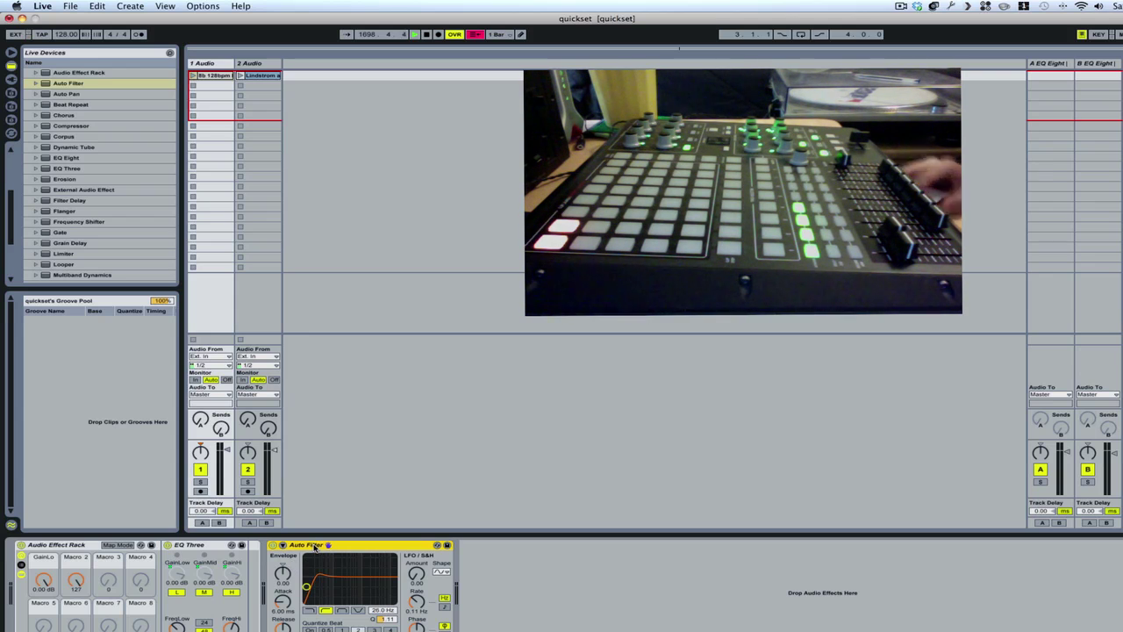
key(super+g)
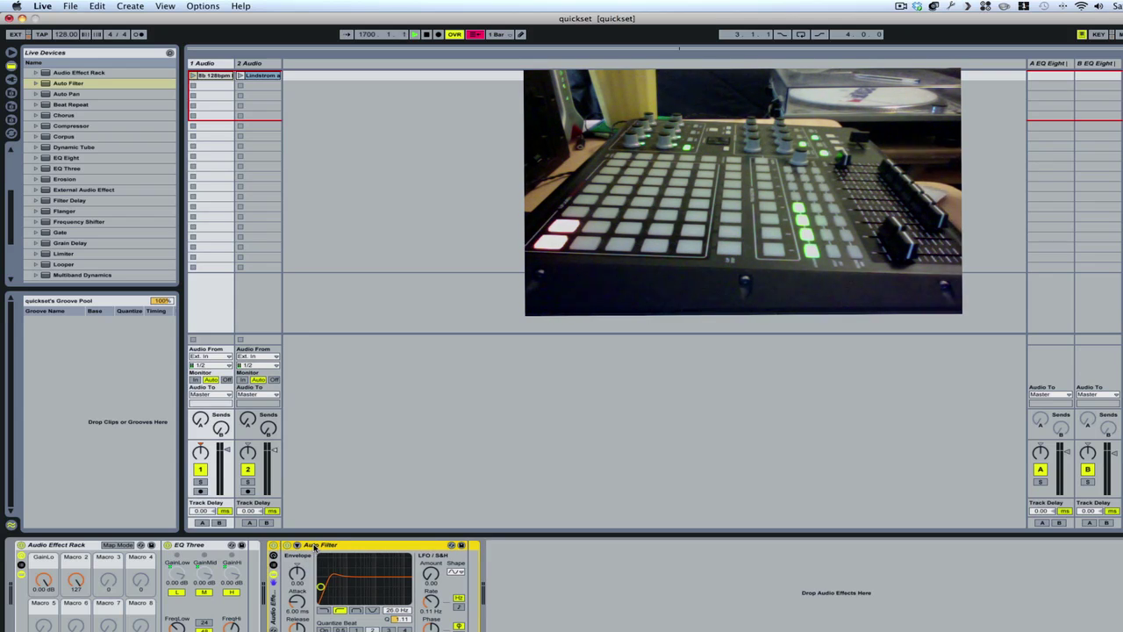
click(273, 562)
drag(323, 545, 26, 556)
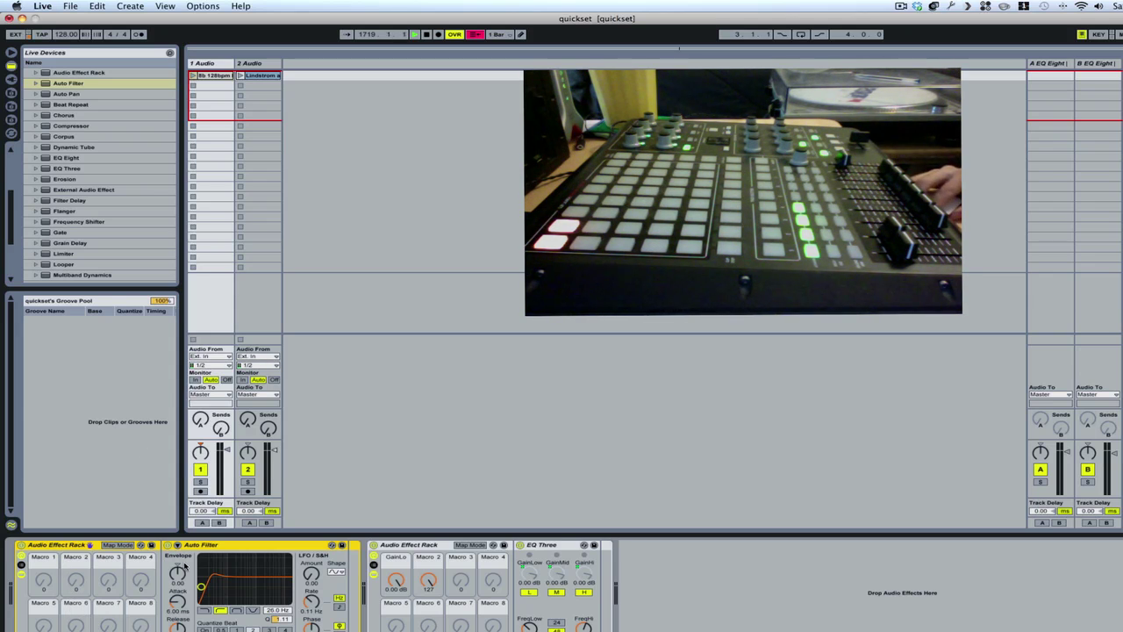
Map the Auto Filter's frequency to Macro 1 and its resonance to Macro 2
right_click(275, 610)
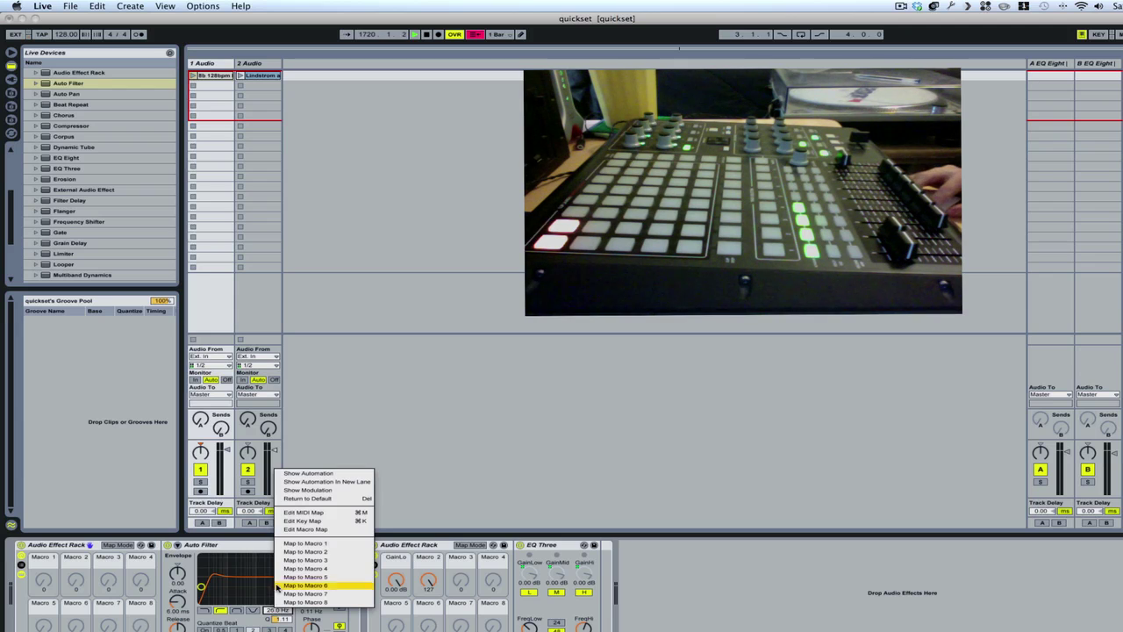
click(294, 546)
click(48, 579)
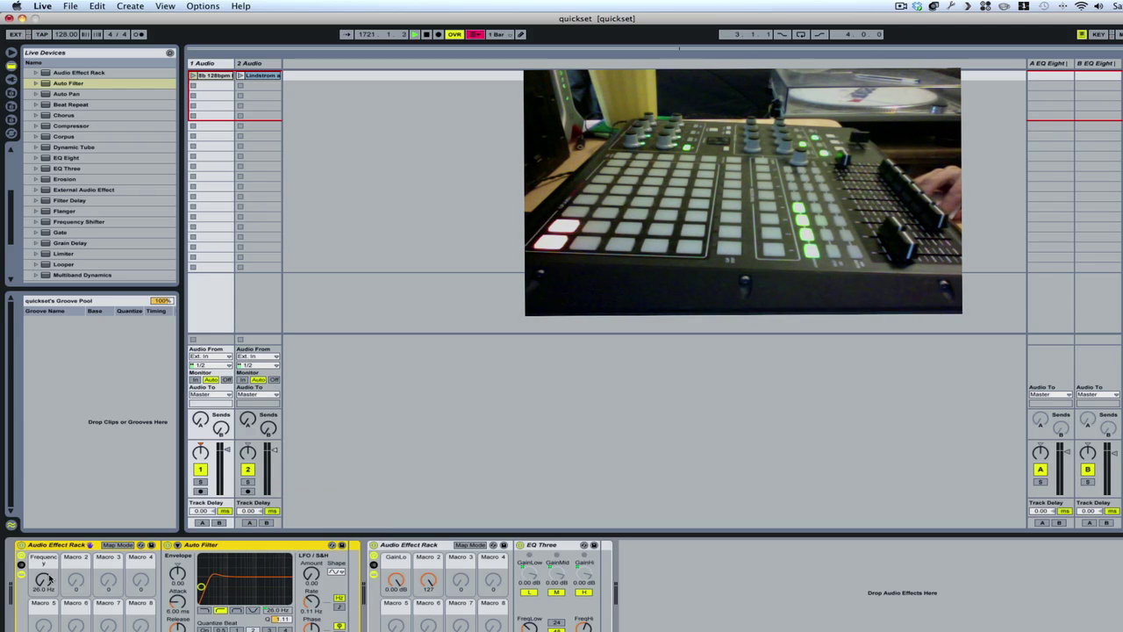
right_click(282, 620)
click(305, 566)
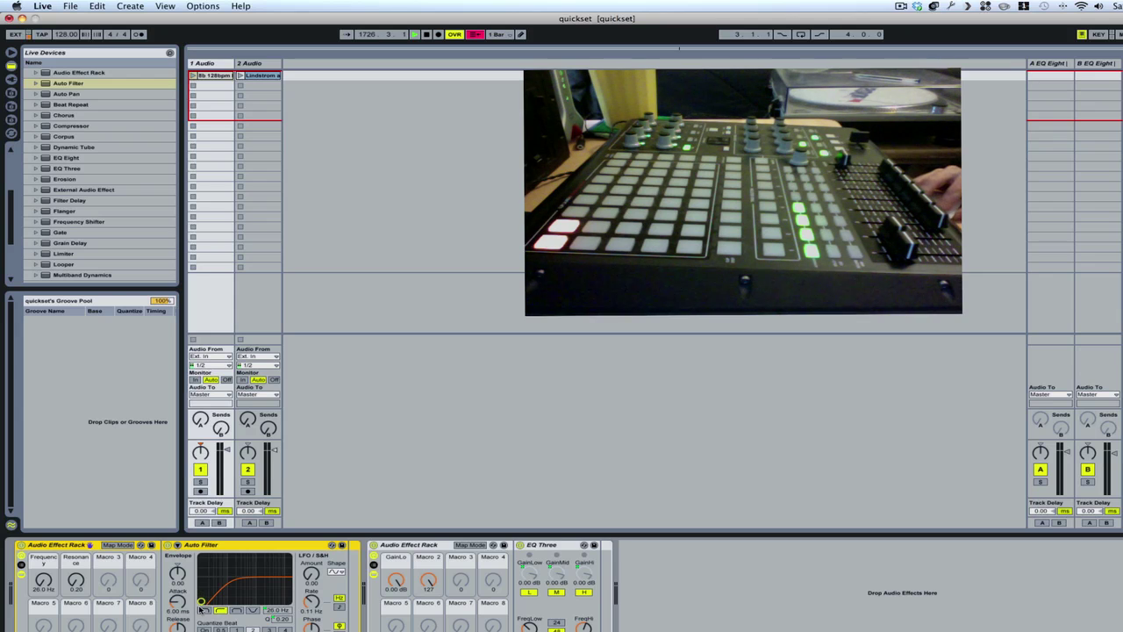
Test the Resonance macro and set its mapping's minimum to 1.00
drag(80, 583, 81, 500)
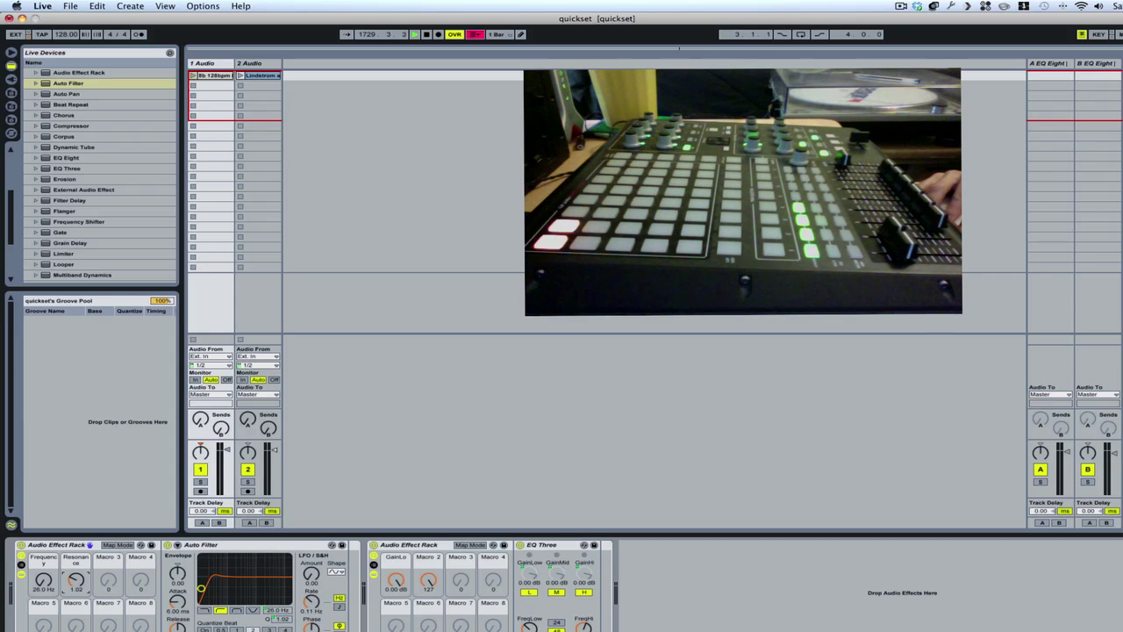
drag(80, 500, 86, 573)
click(117, 545)
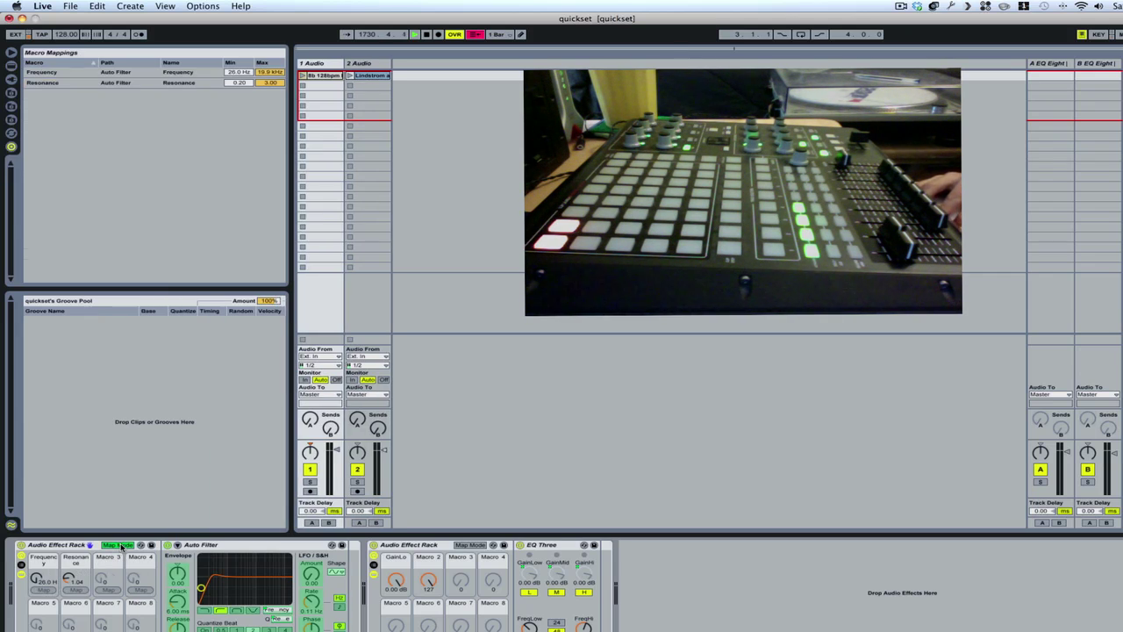
click(233, 83)
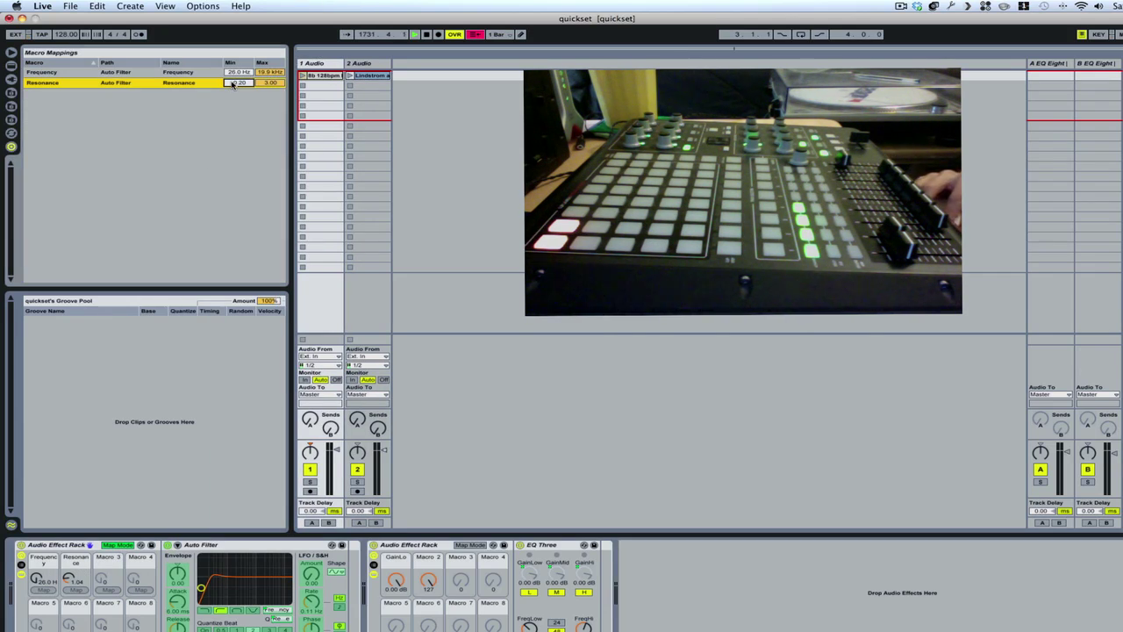
text(1)
key(Return)
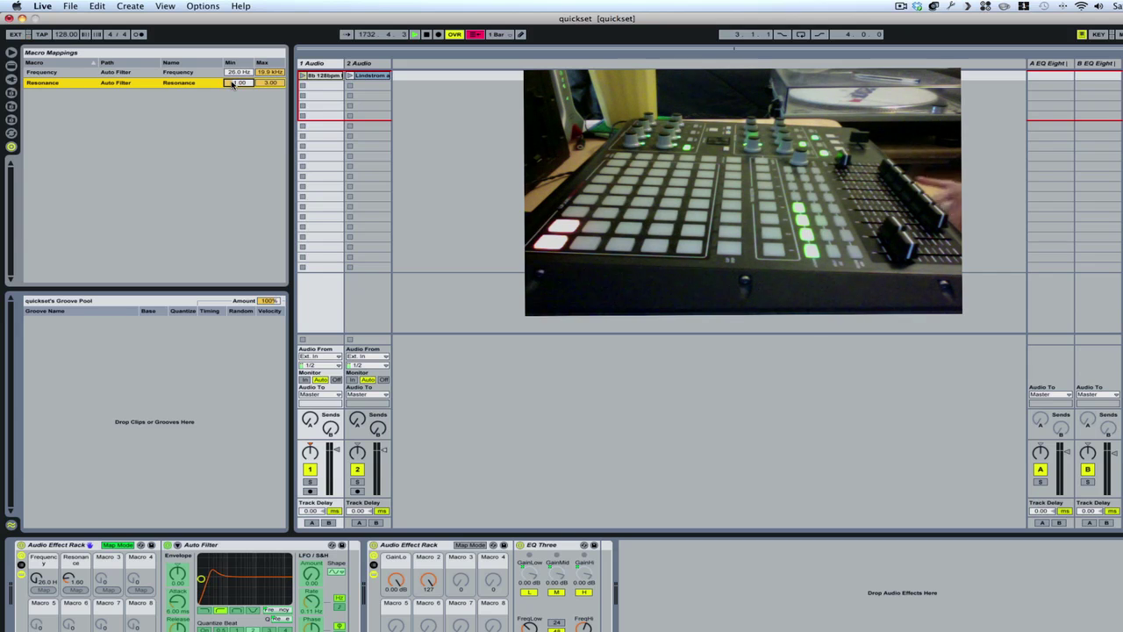
click(117, 545)
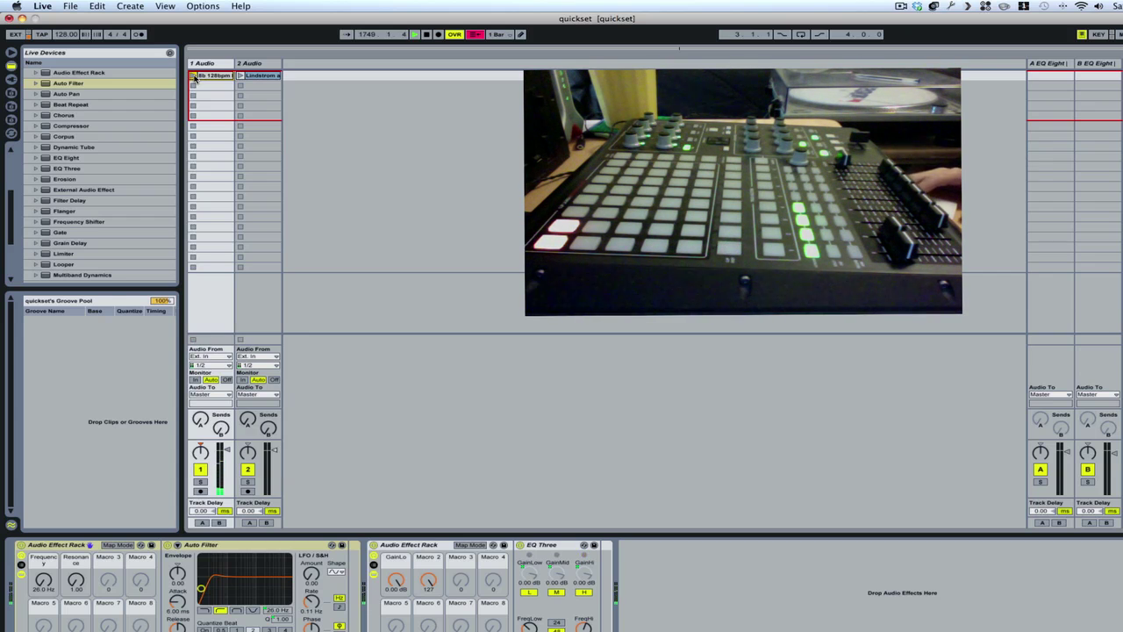
Copy the Auto Filter rack from track 1 to track 2 and place it before the EQ Three rack
click(50, 548)
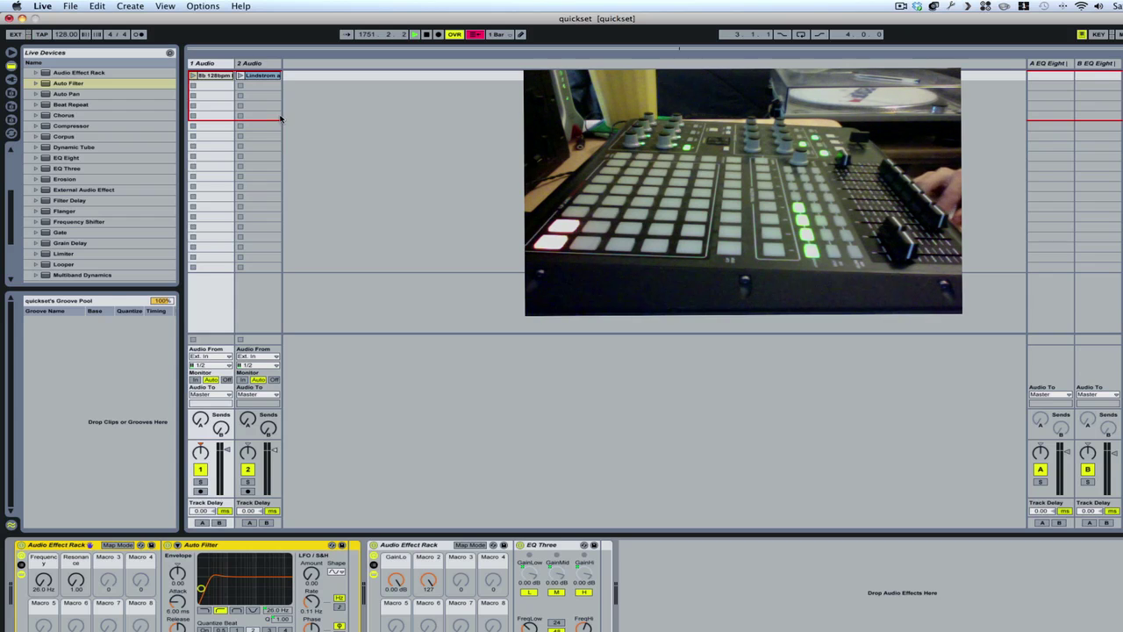
click(265, 67)
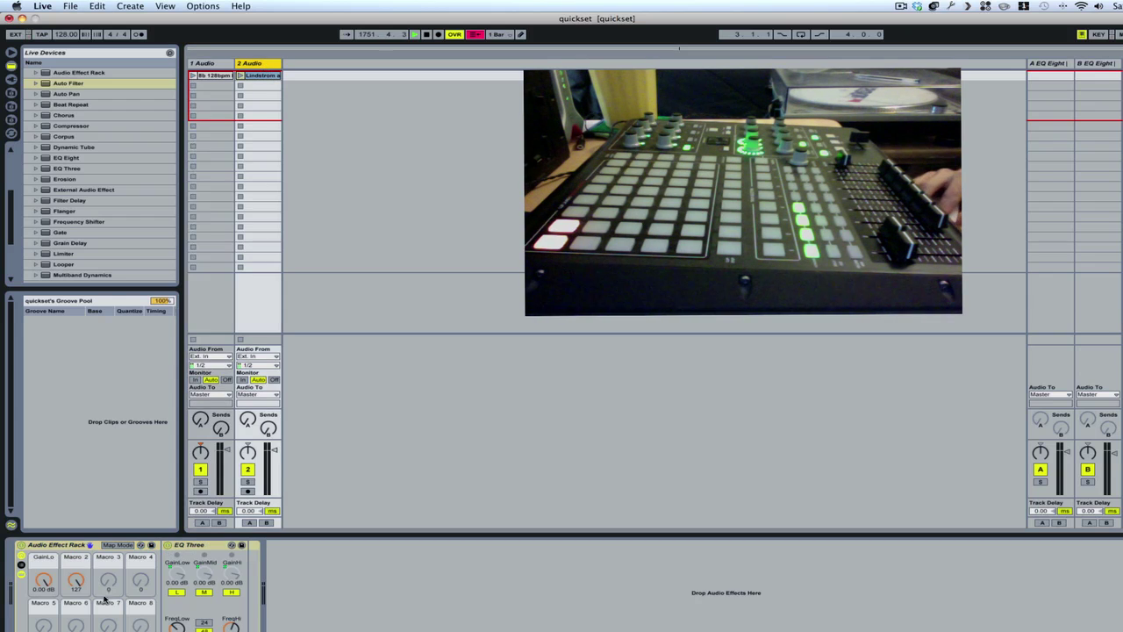
click(299, 613)
key(super+v)
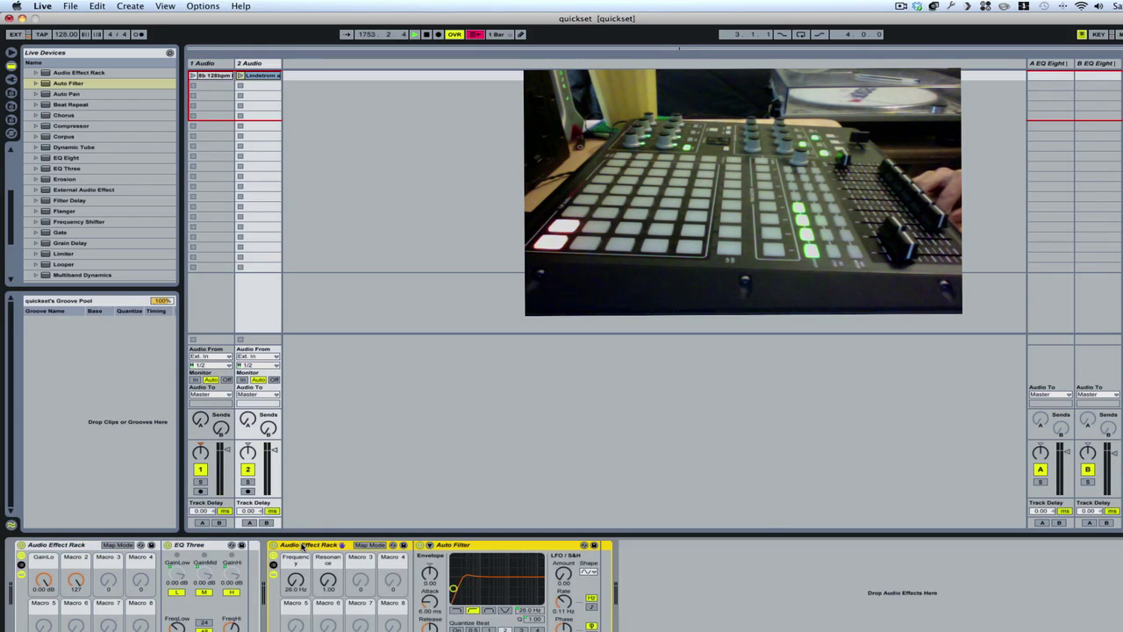
drag(303, 547, 21, 547)
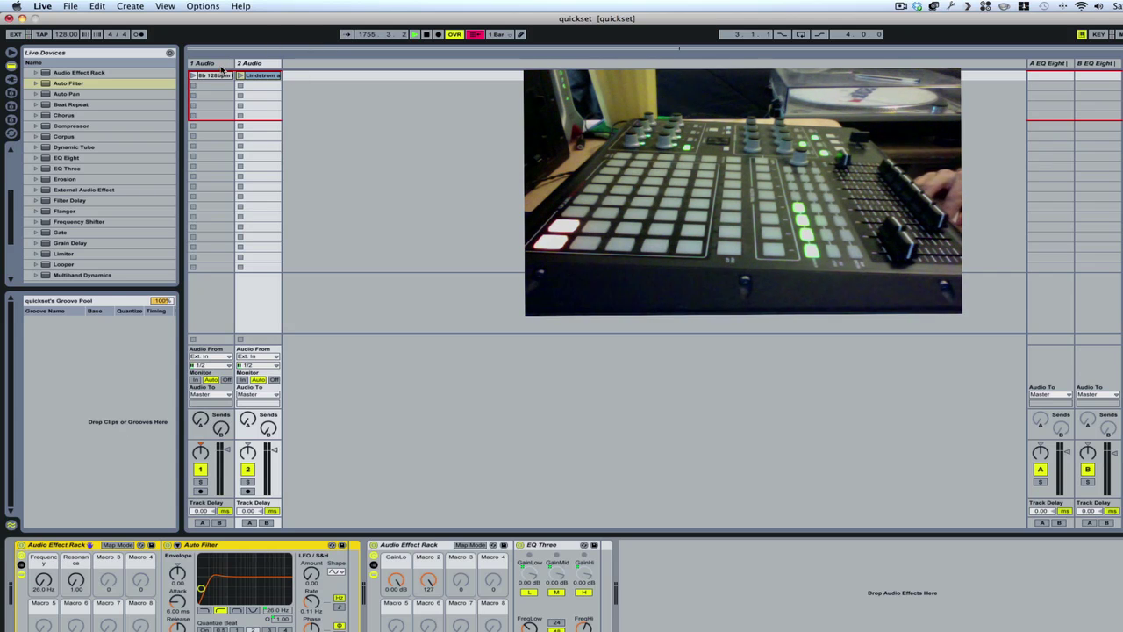
Route track 1's audio output to Ext. Out
click(220, 68)
click(60, 549)
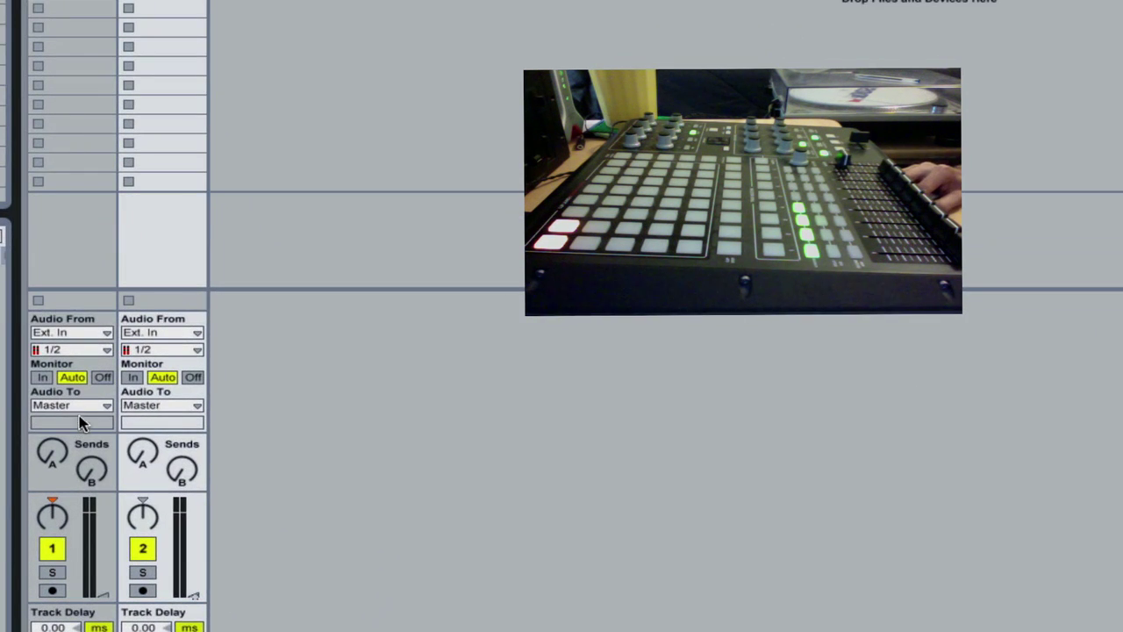
click(217, 385)
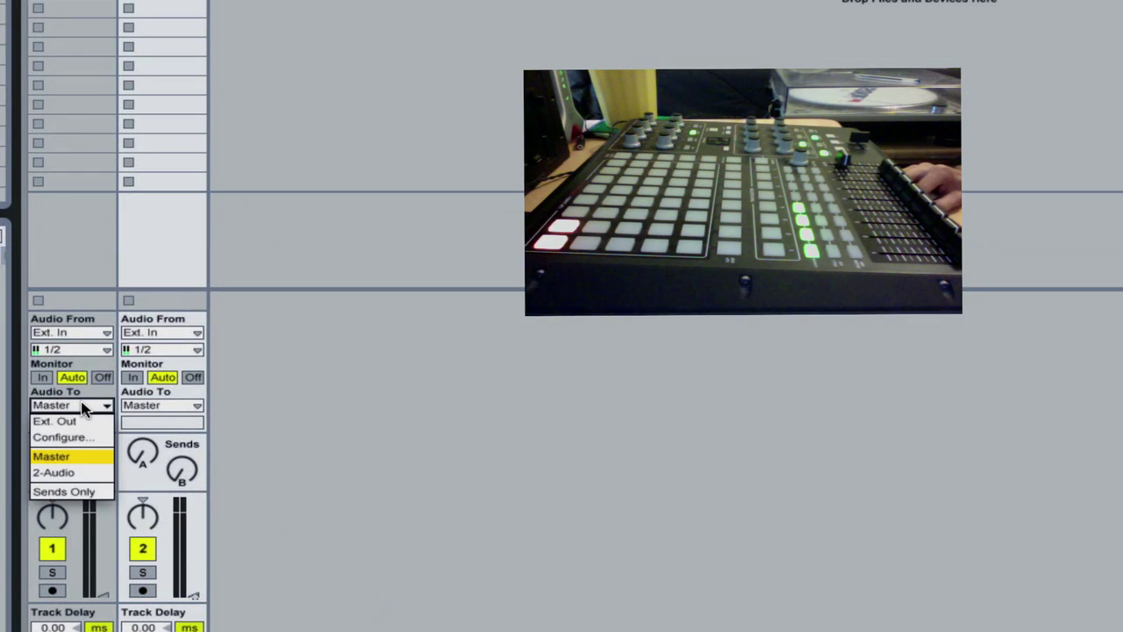
click(74, 422)
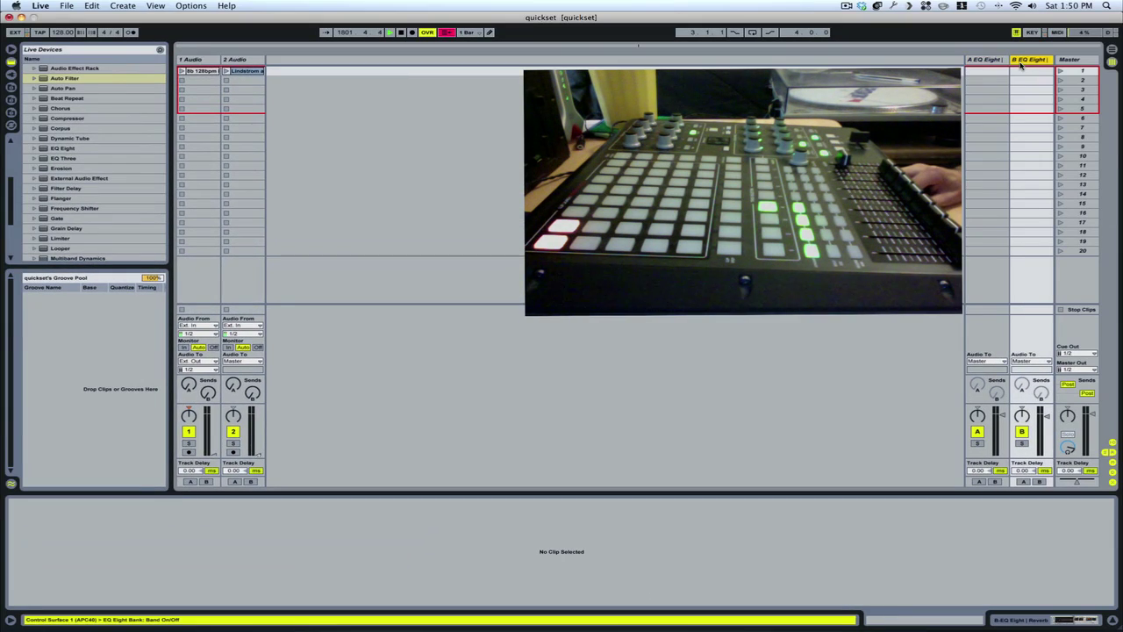
Insert two additional return tracks, C and D
click(121, 6)
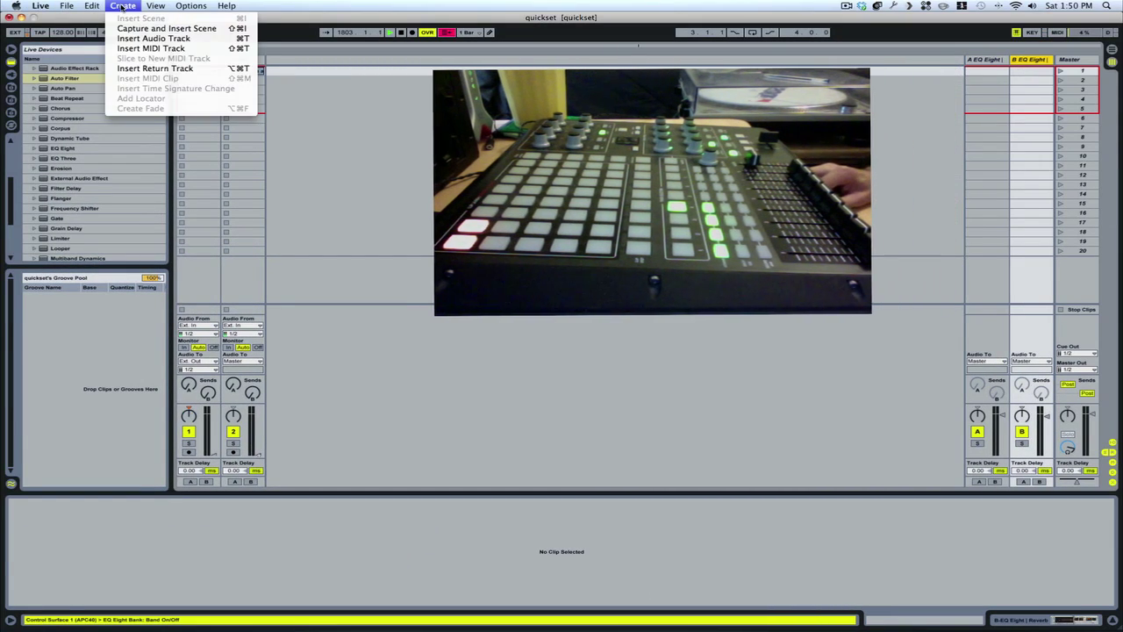
click(141, 68)
click(128, 6)
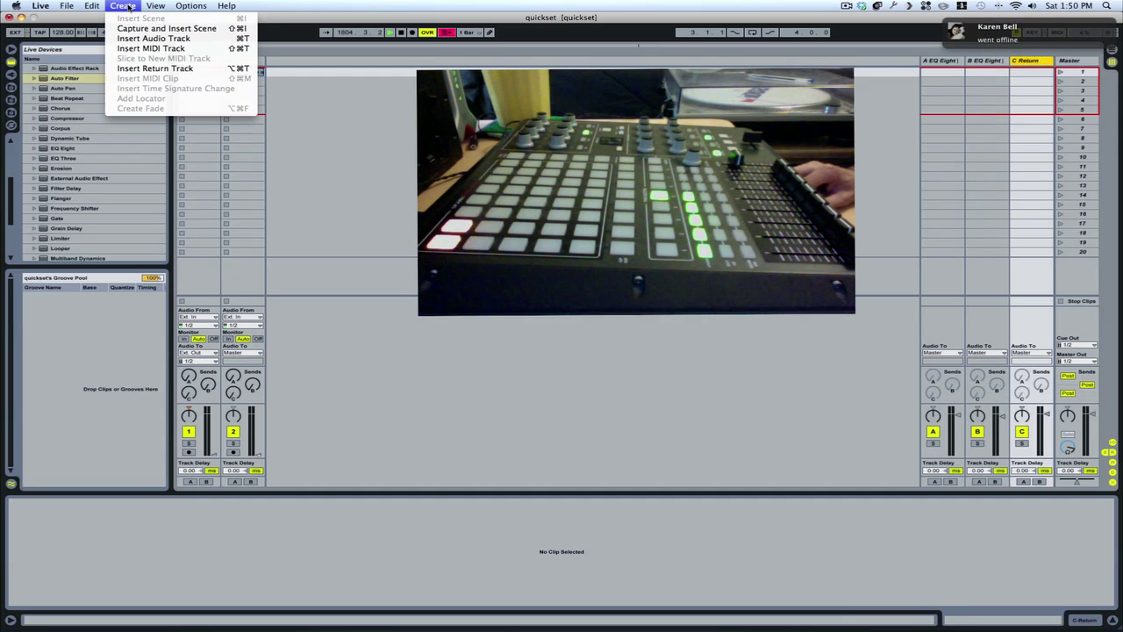
click(141, 68)
Copy the EQ Eight and Simple Delay from return A to return C
double_click(891, 62)
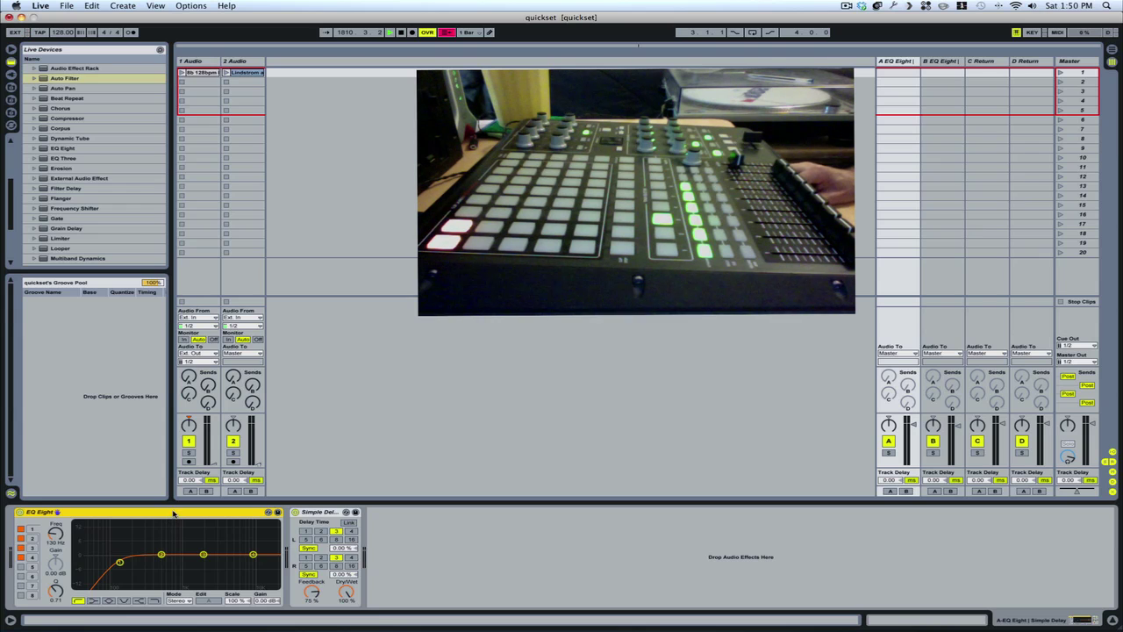
click(323, 514)
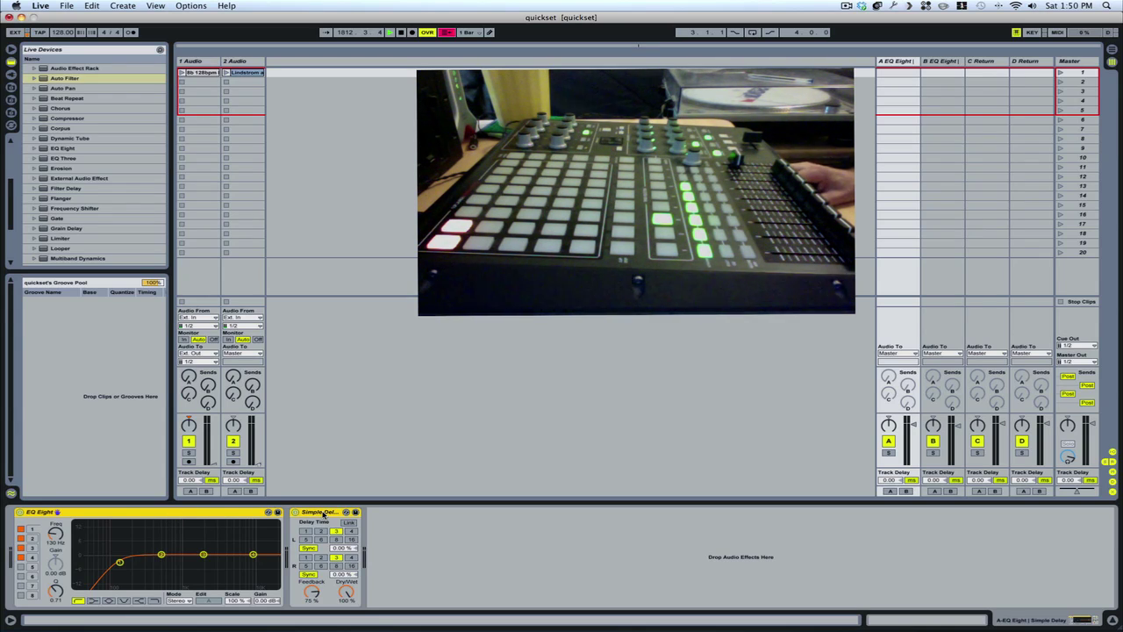
click(975, 75)
key(super+v)
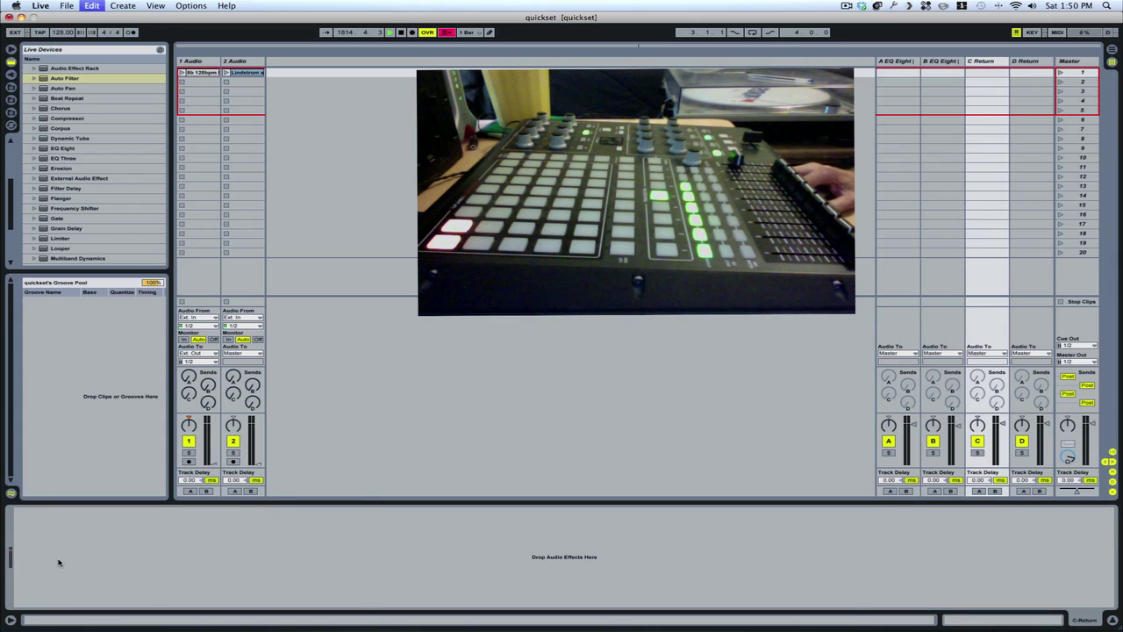
Copy the EQ Eight and Reverb from return B to return D
click(948, 62)
click(182, 513)
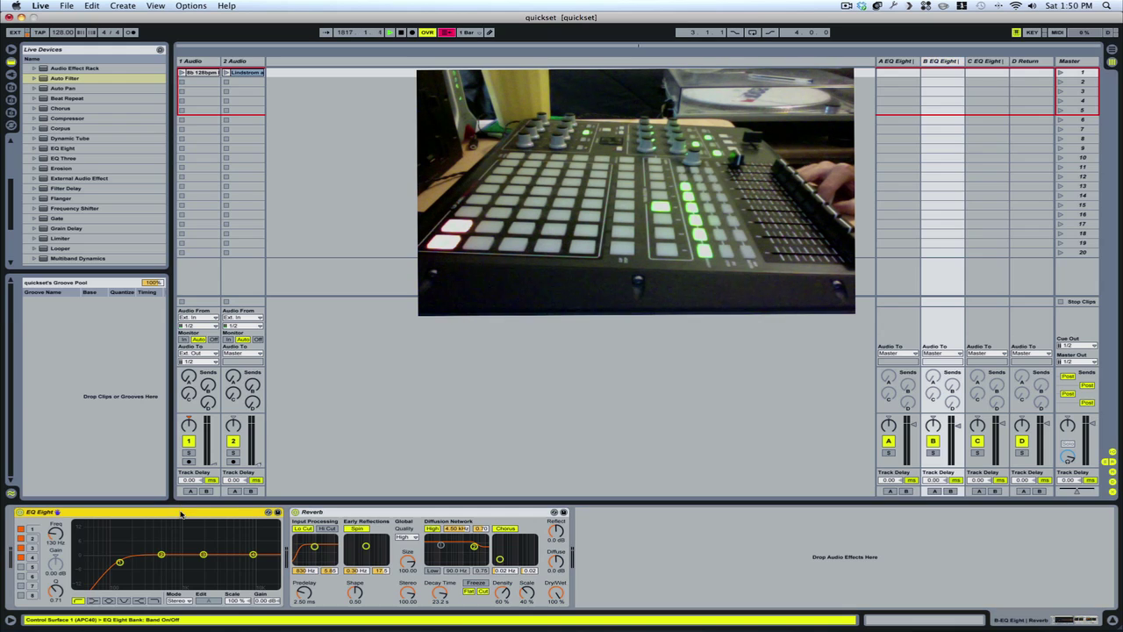
click(409, 513)
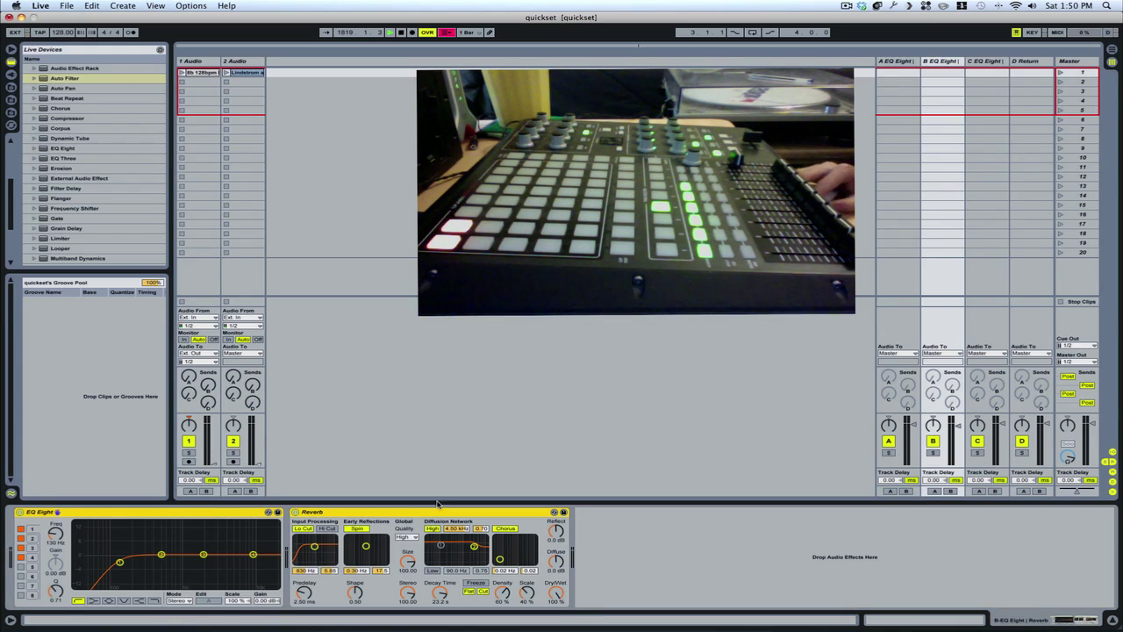
click(1025, 62)
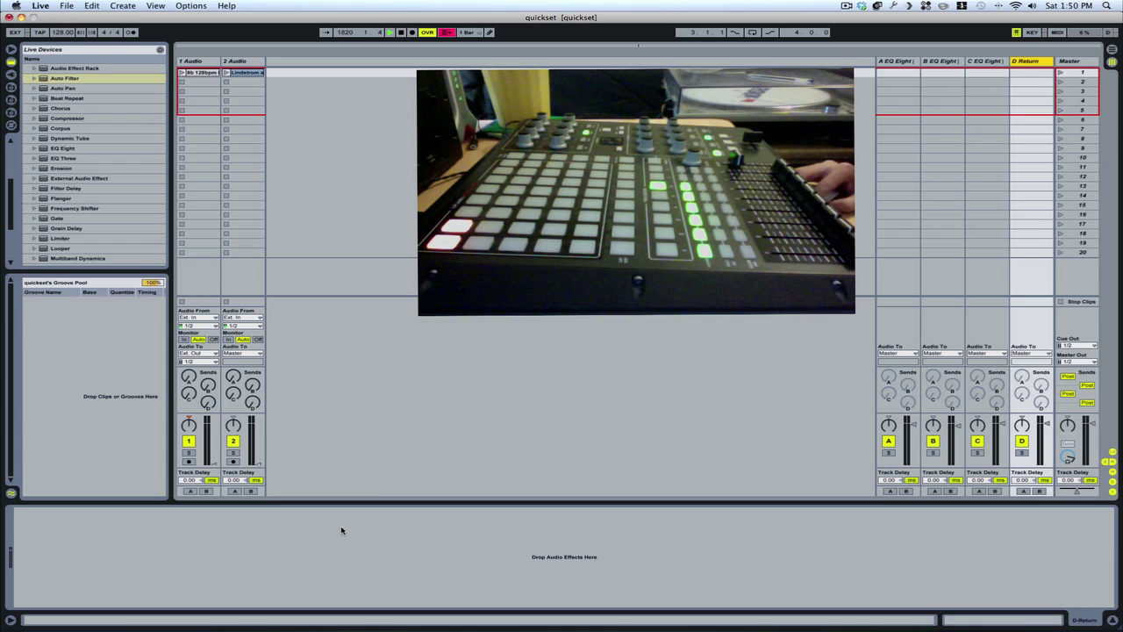
key(super+v)
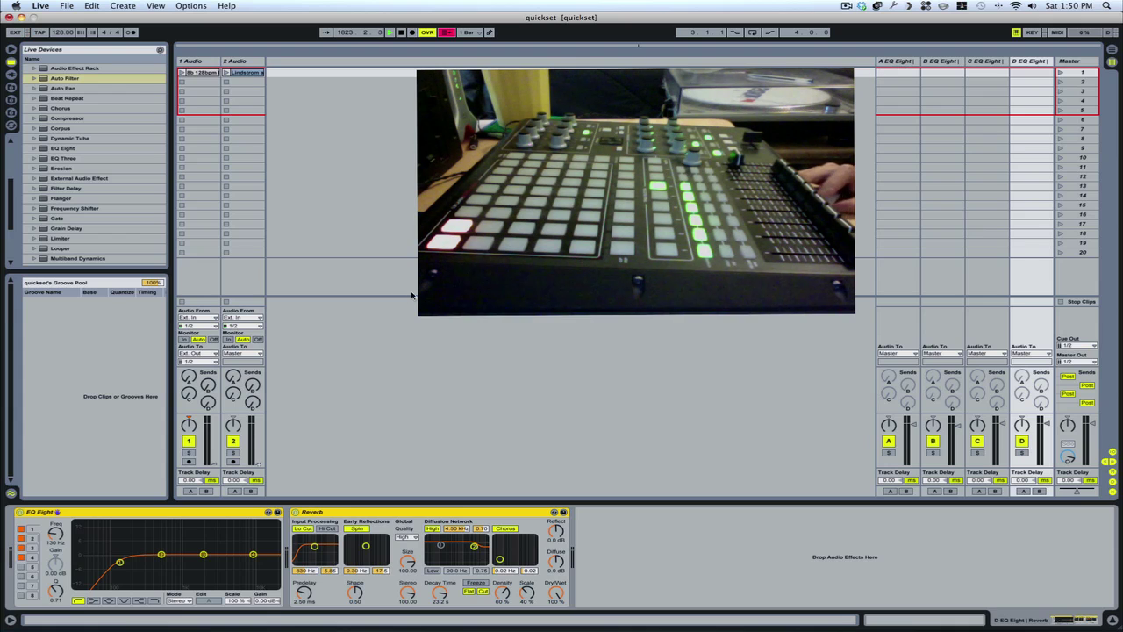
Route the audio outputs of return tracks A and B to Ext. Out
click(190, 61)
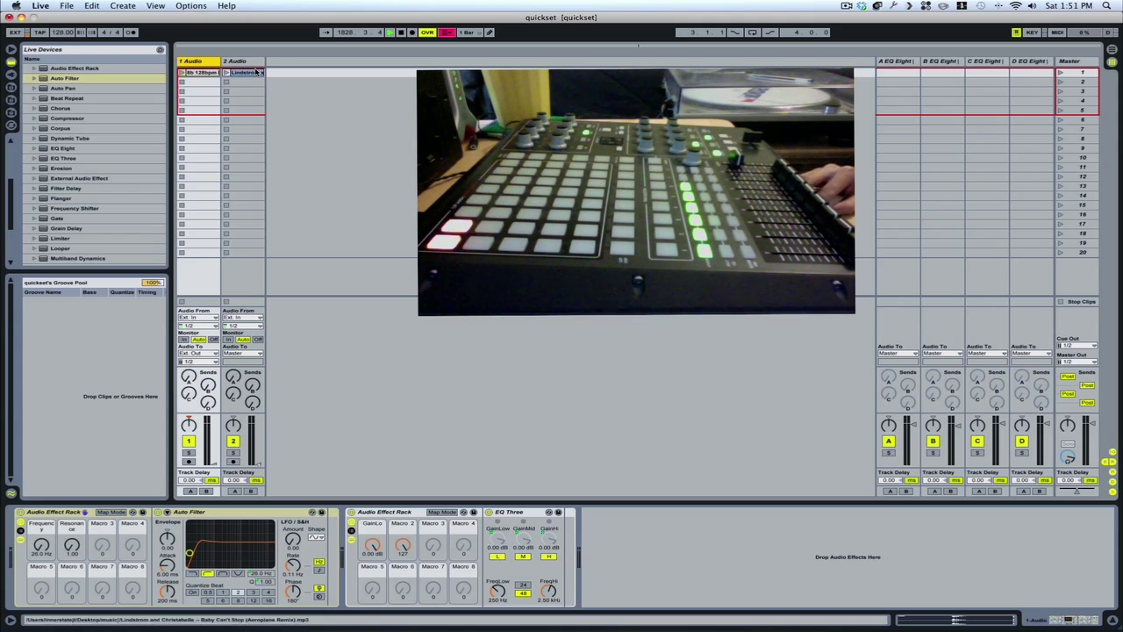
click(911, 354)
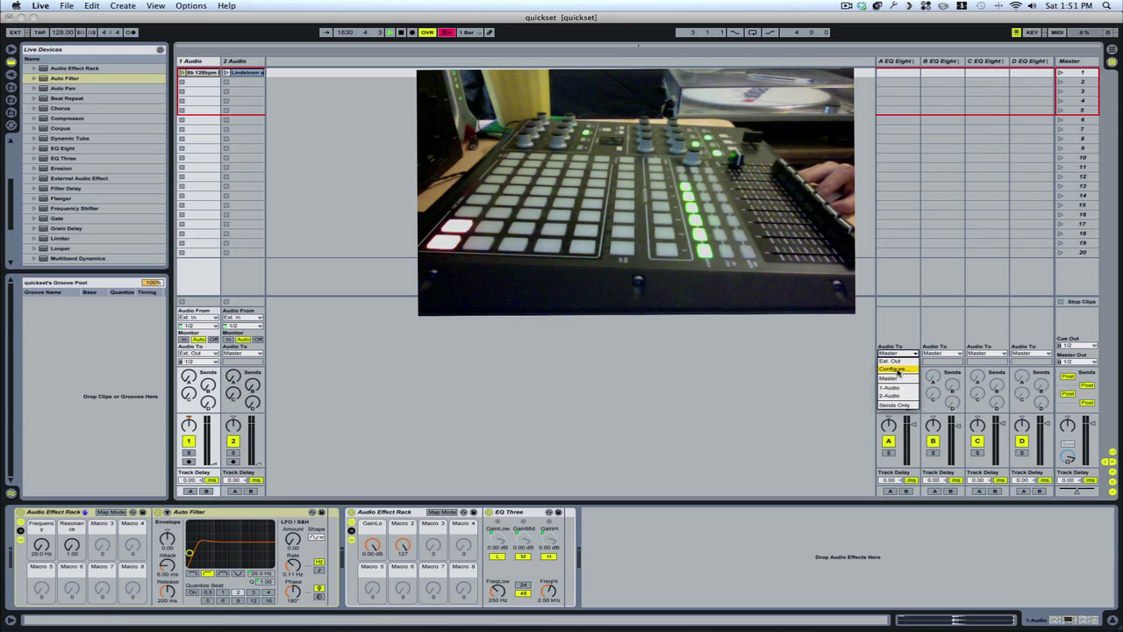
click(901, 362)
click(945, 354)
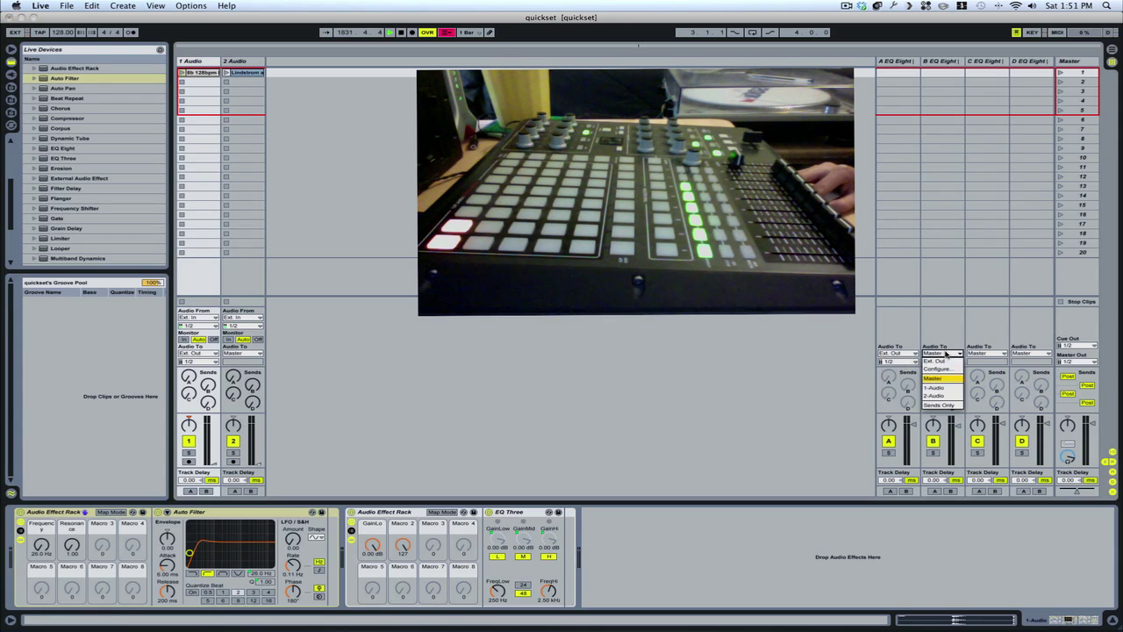
click(946, 362)
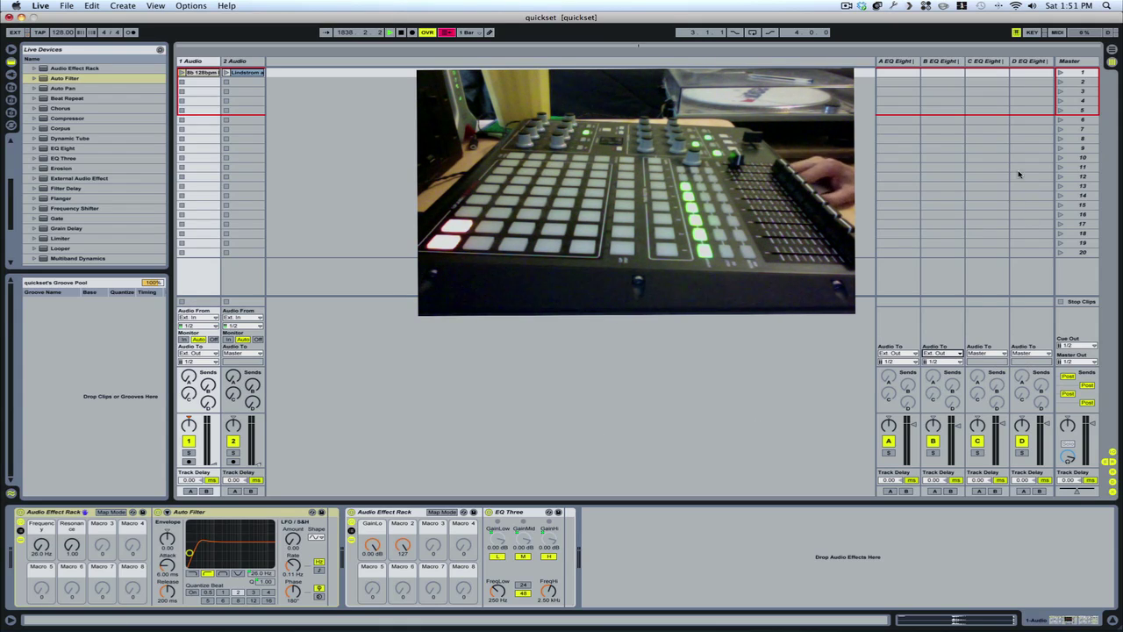
MIDI-map track 2's send C knob to CC 49 on channel 2
click(982, 62)
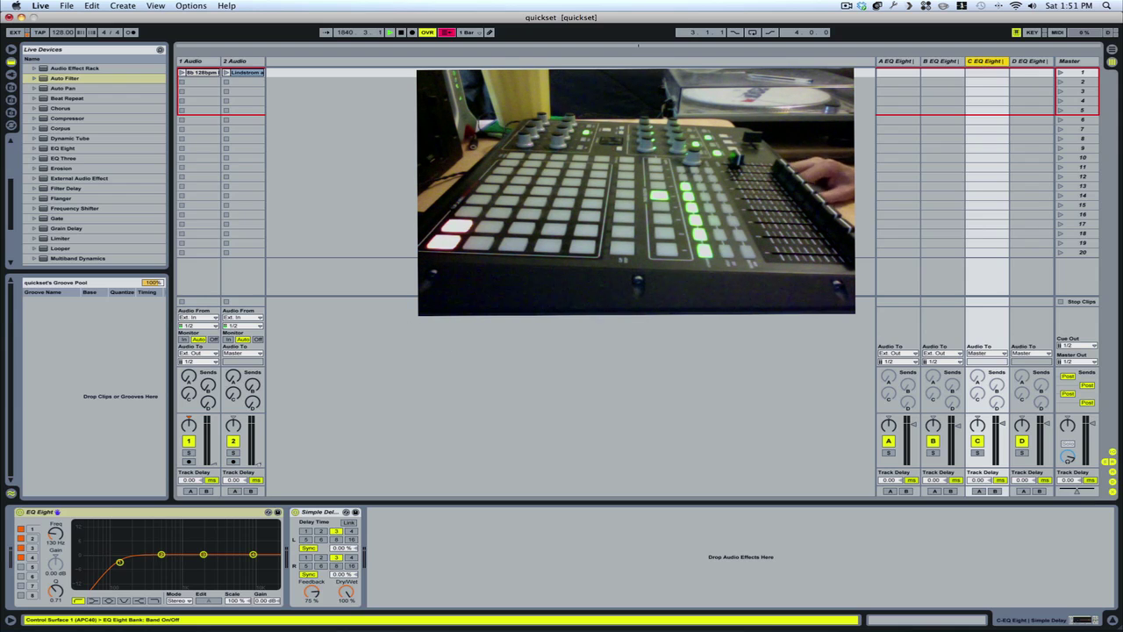
click(1057, 32)
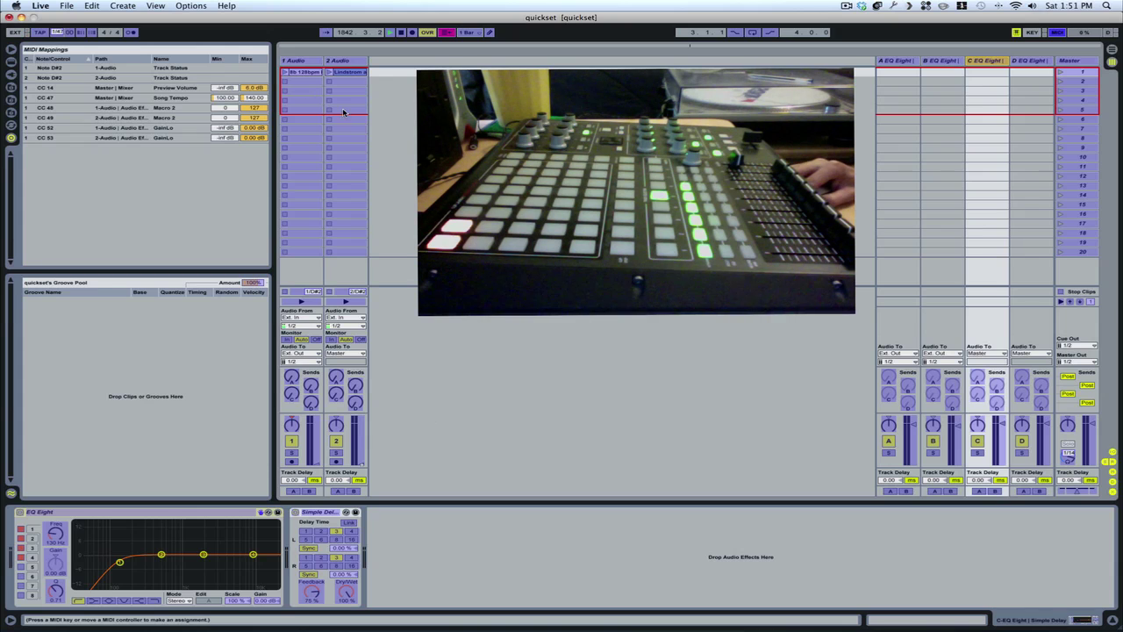
click(348, 61)
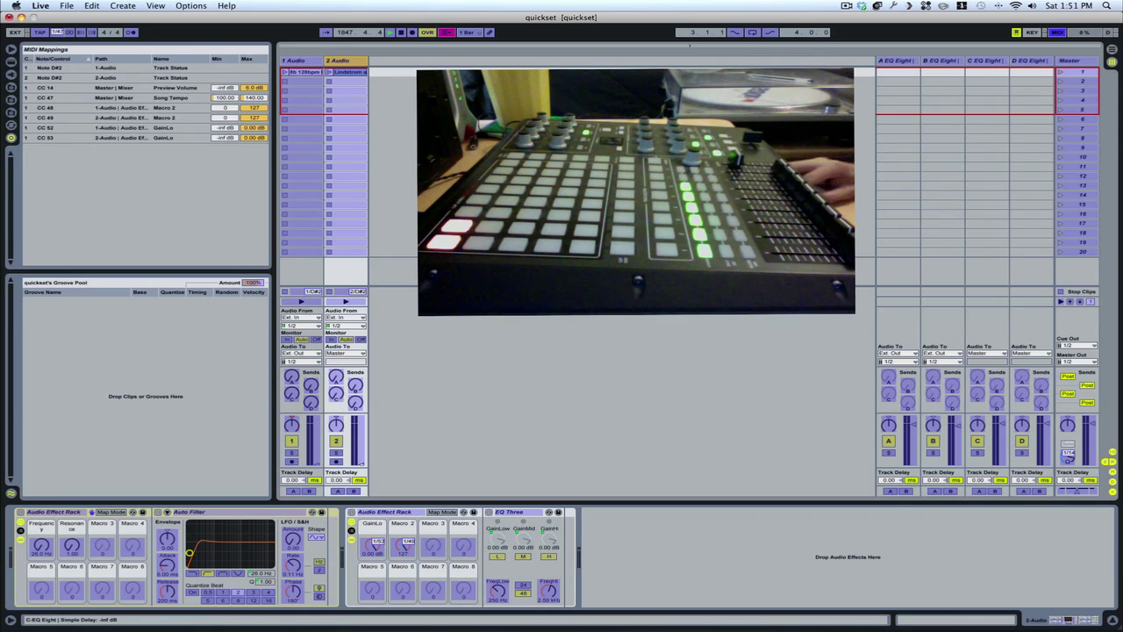
click(1057, 32)
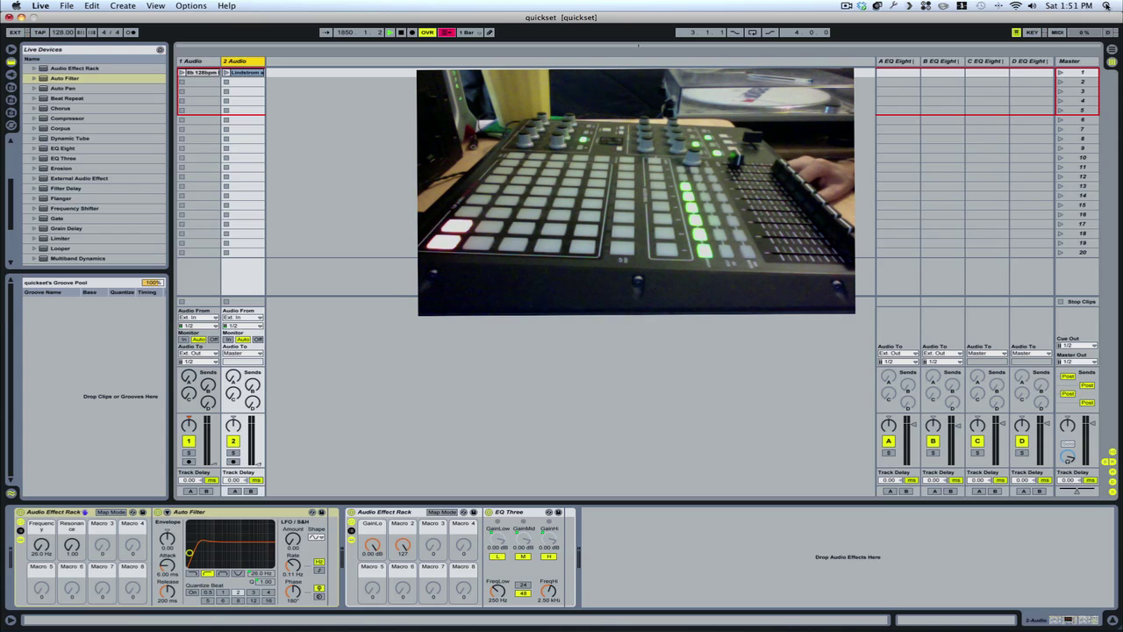
click(1057, 32)
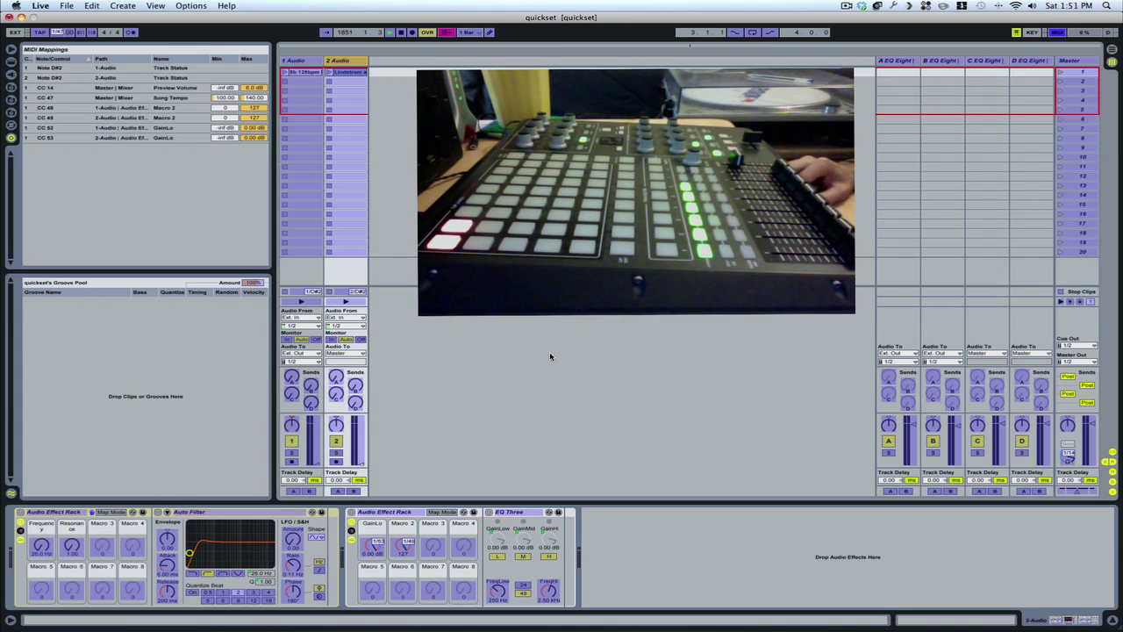
click(335, 395)
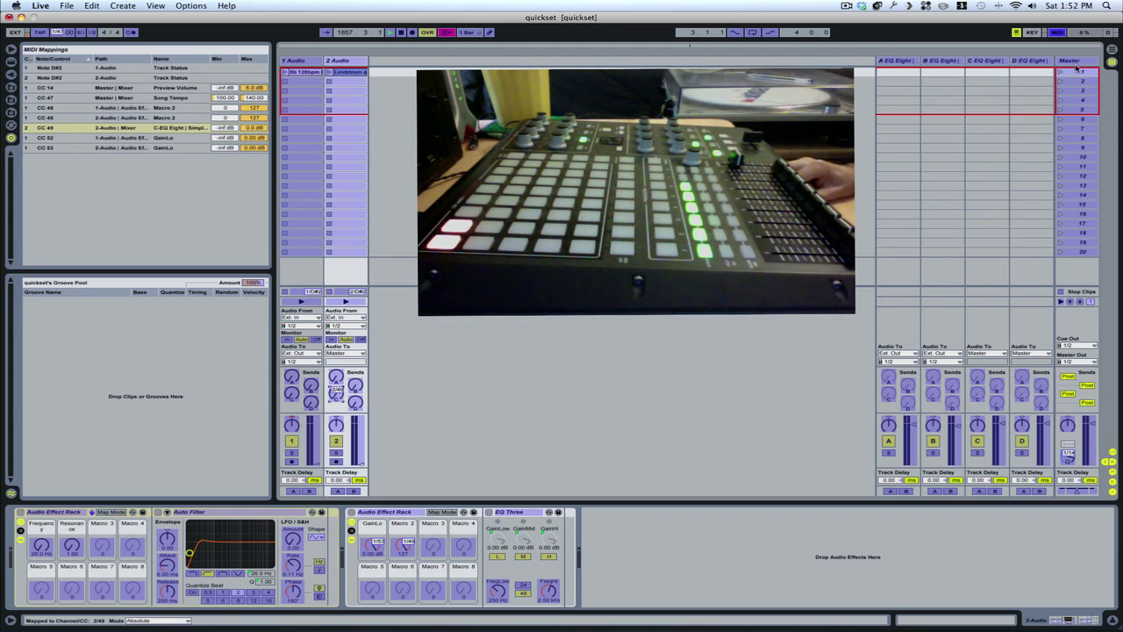
click(1058, 32)
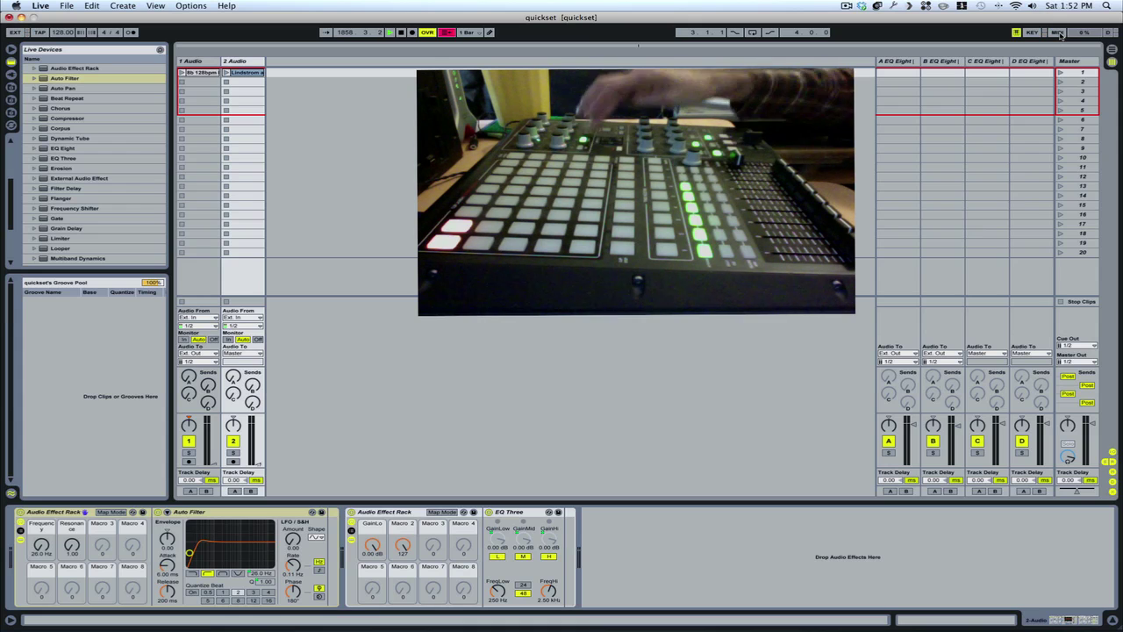
MIDI-map track 2's send D knob to CC 49 on channel 3
click(1058, 33)
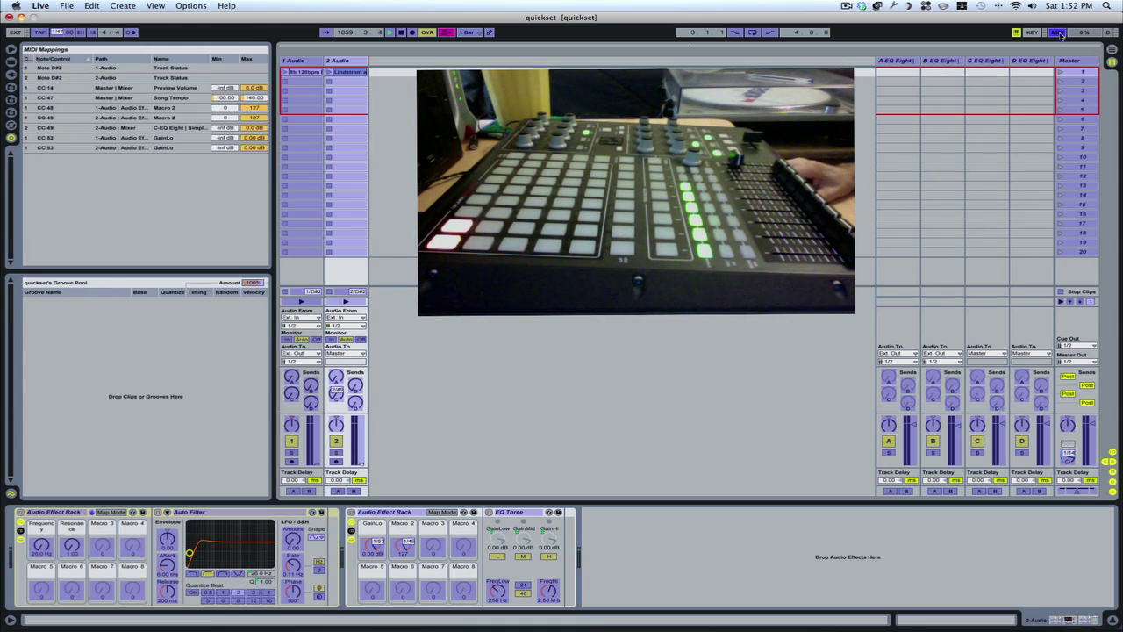
click(355, 403)
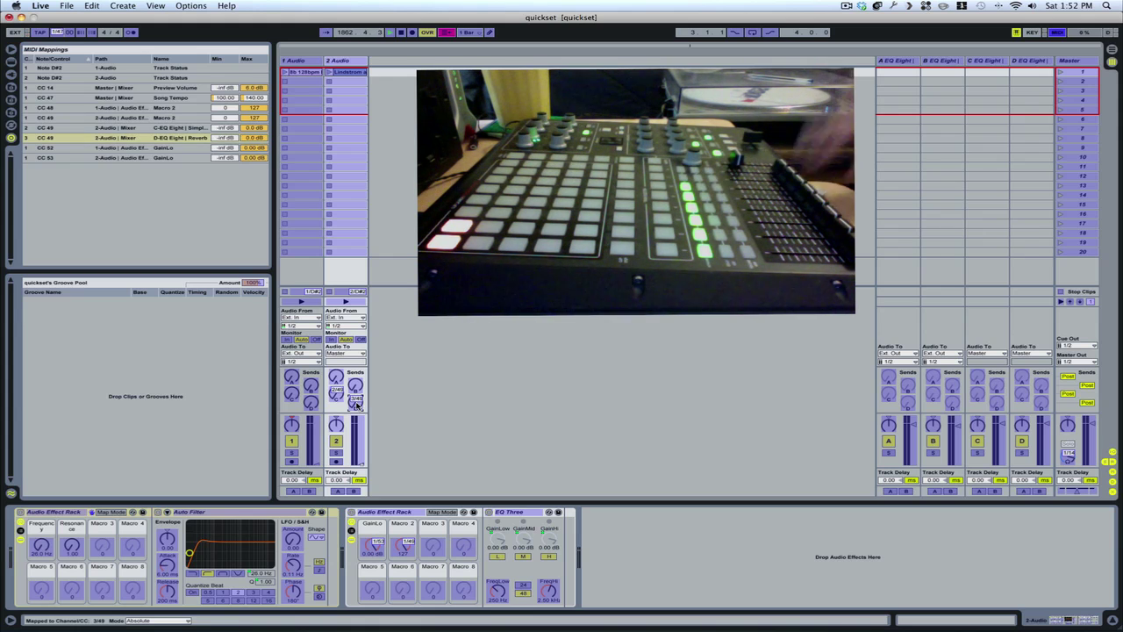
click(1059, 33)
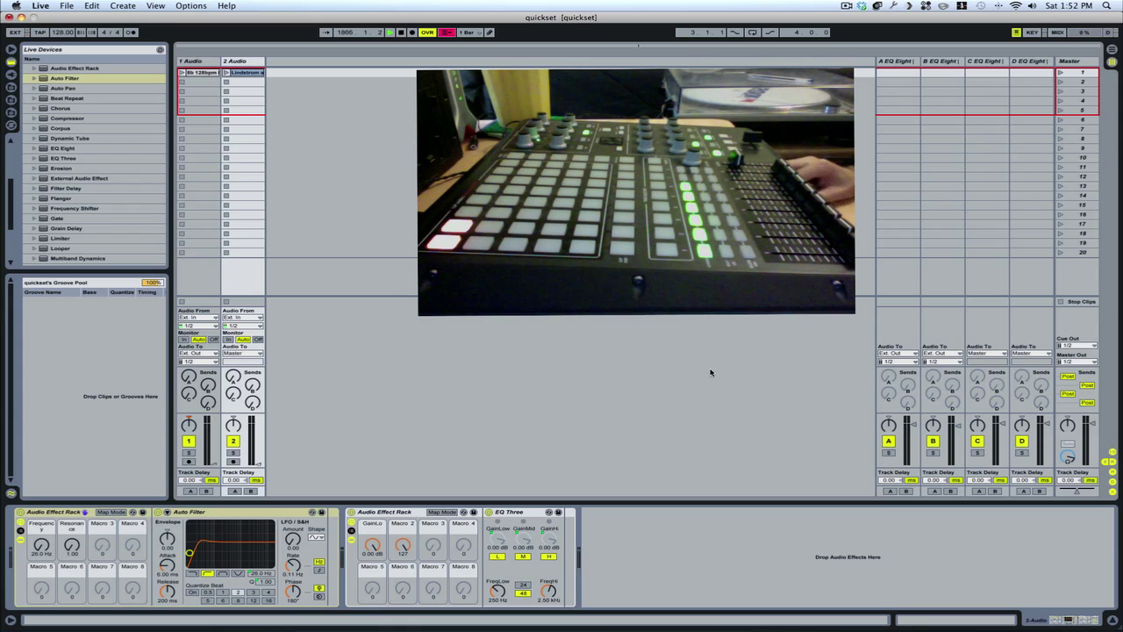
Set track 1's external output to channel 1 and route track 2 to Ext. Out on channel 2
click(198, 361)
click(198, 378)
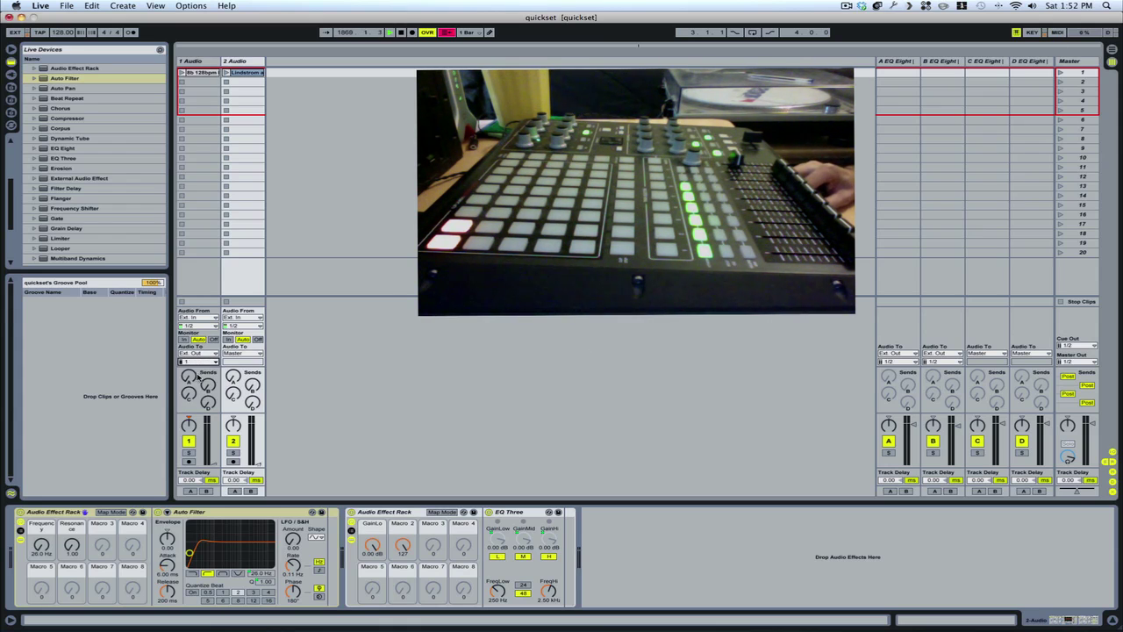
click(232, 355)
click(238, 352)
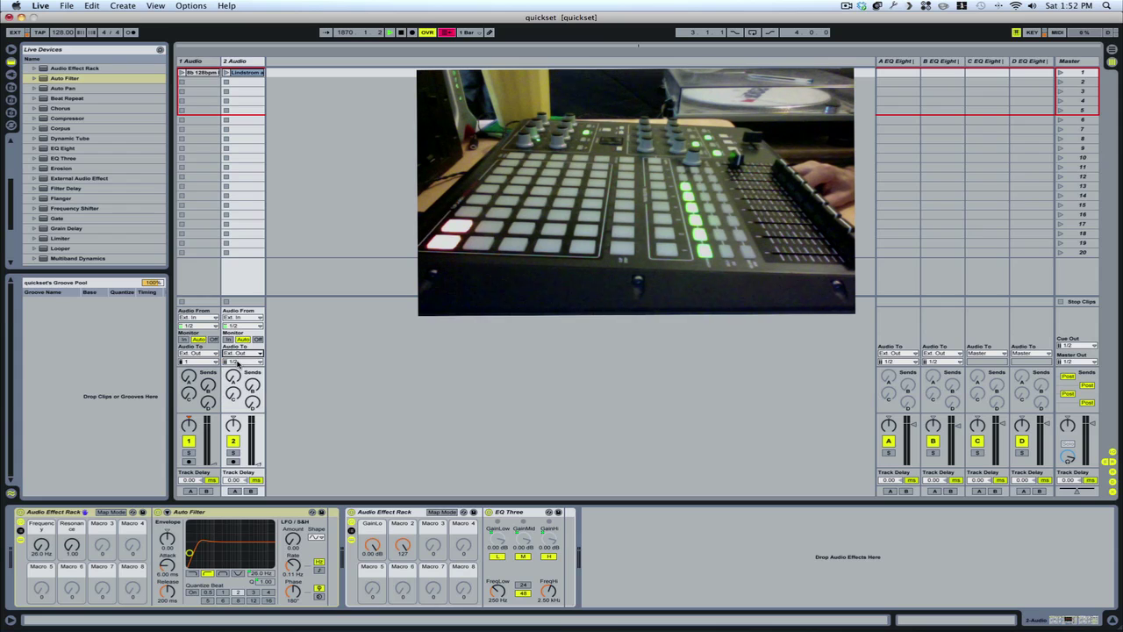
click(244, 362)
click(232, 384)
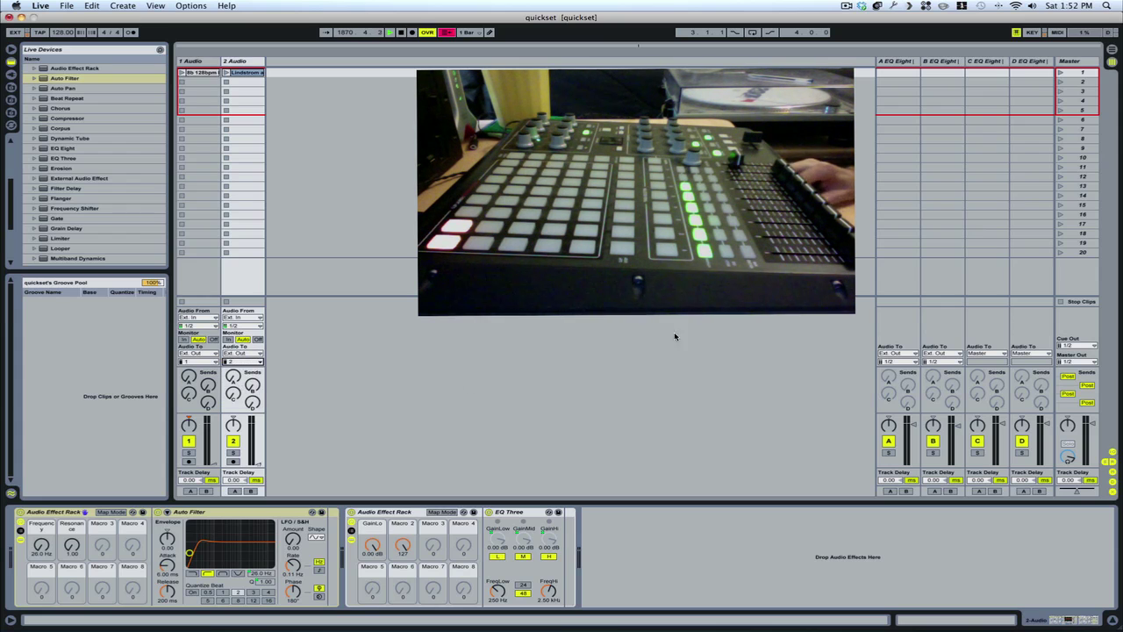
Set the external output channel of return tracks A and B to 1
click(883, 362)
click(886, 376)
click(928, 363)
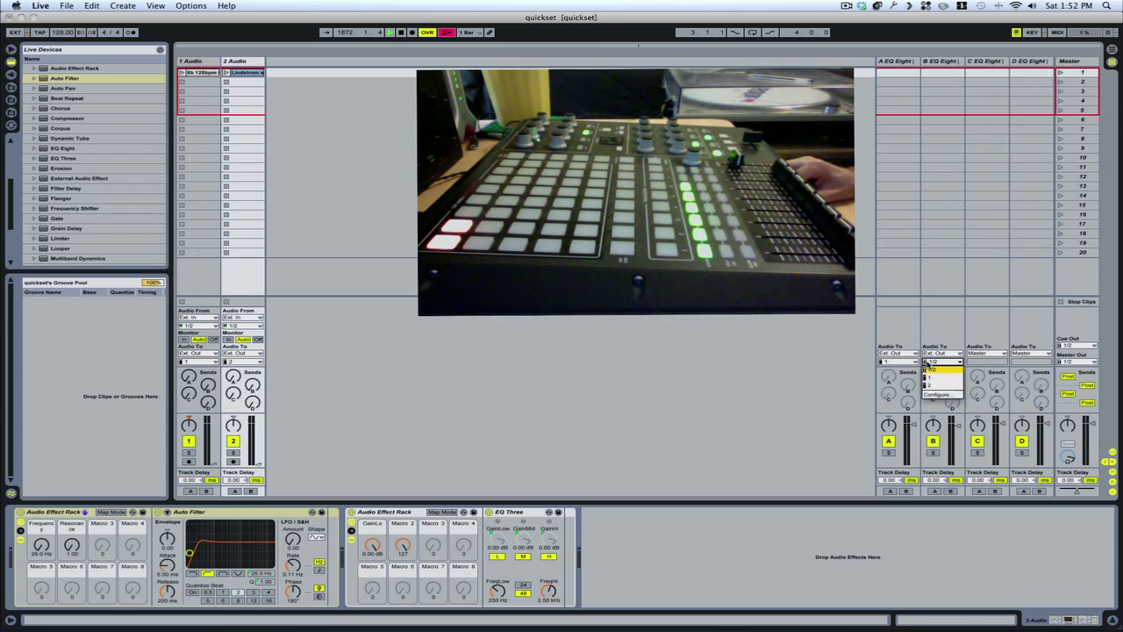
click(930, 377)
Route return tracks C and D to Ext. Out on output channel 2
click(986, 353)
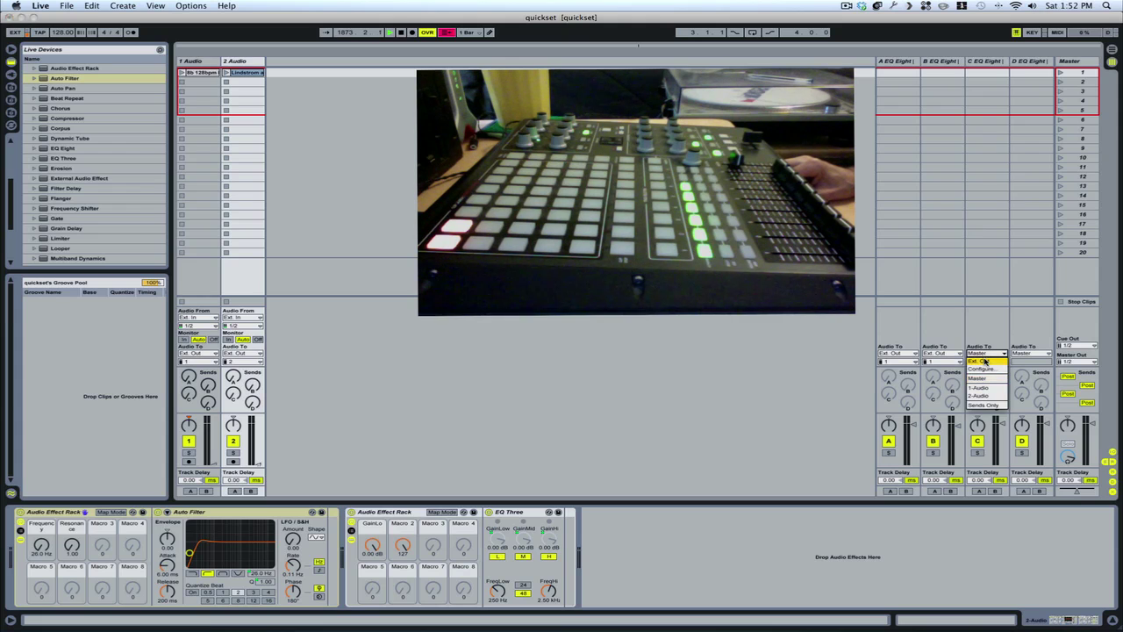
click(985, 362)
click(986, 361)
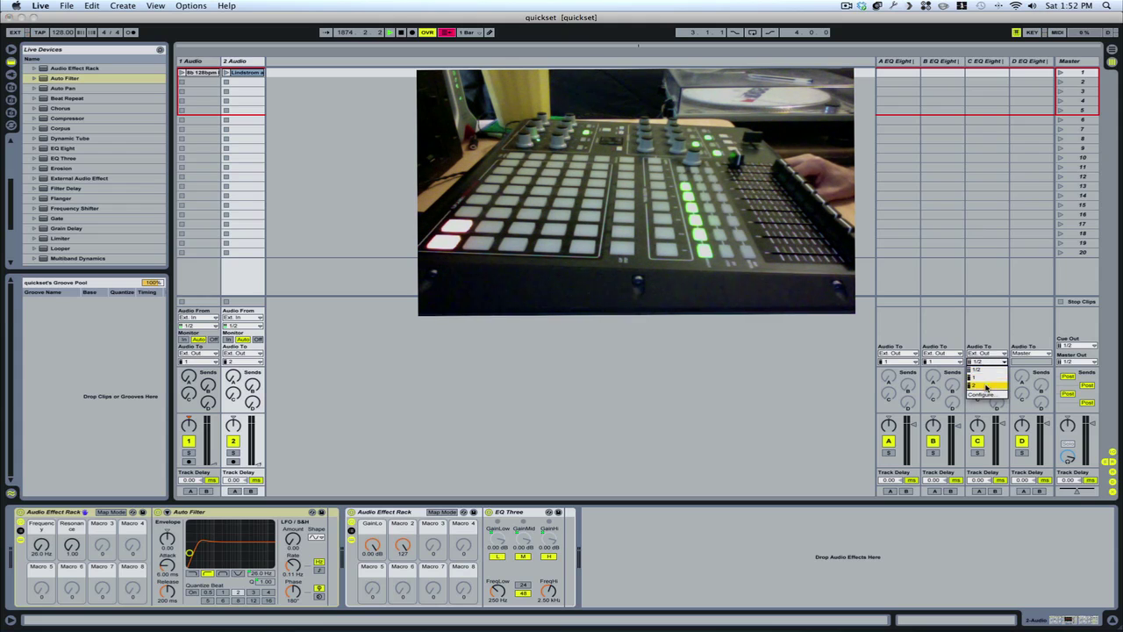
click(988, 386)
click(1021, 352)
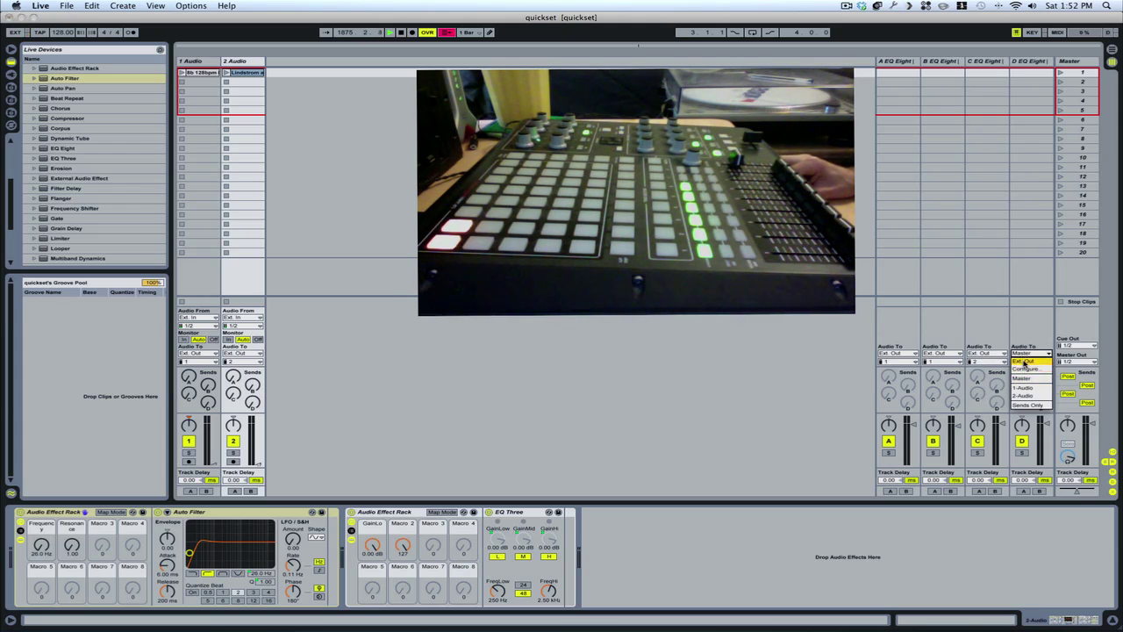
click(1025, 363)
click(1033, 363)
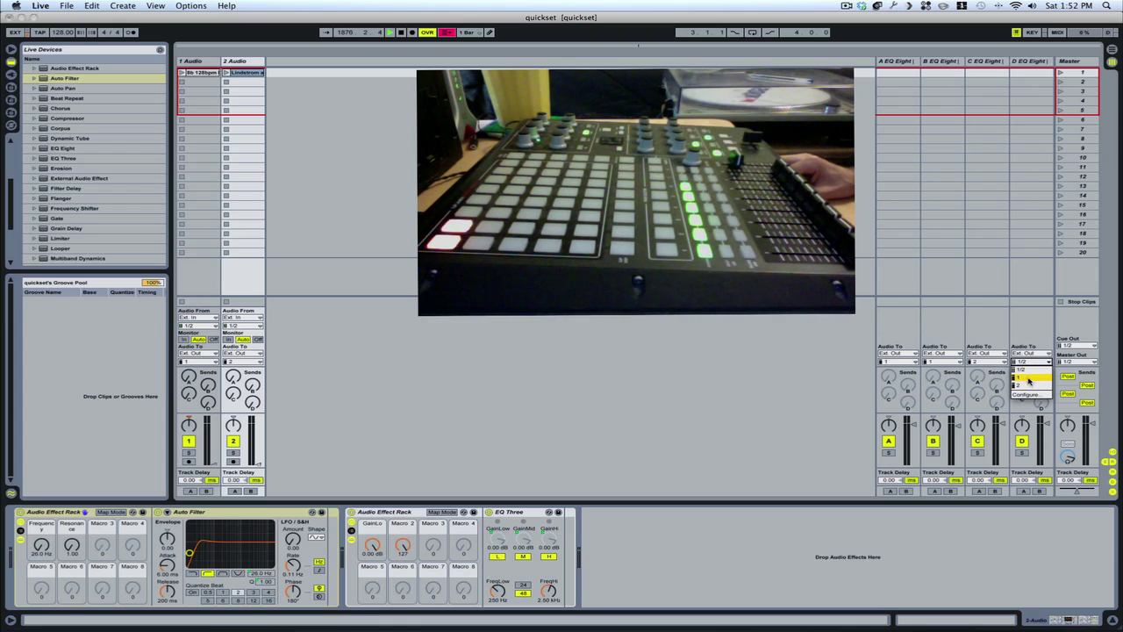
click(1030, 387)
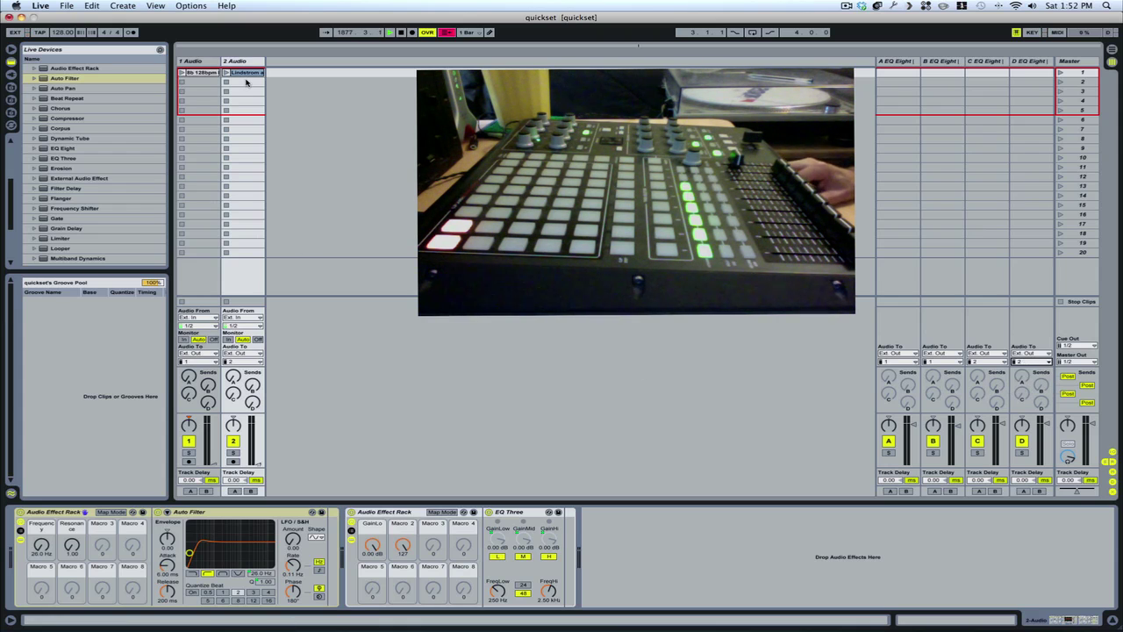
Audition the first clips on tracks 2 and 1, and raise track 2's volume fader
click(227, 73)
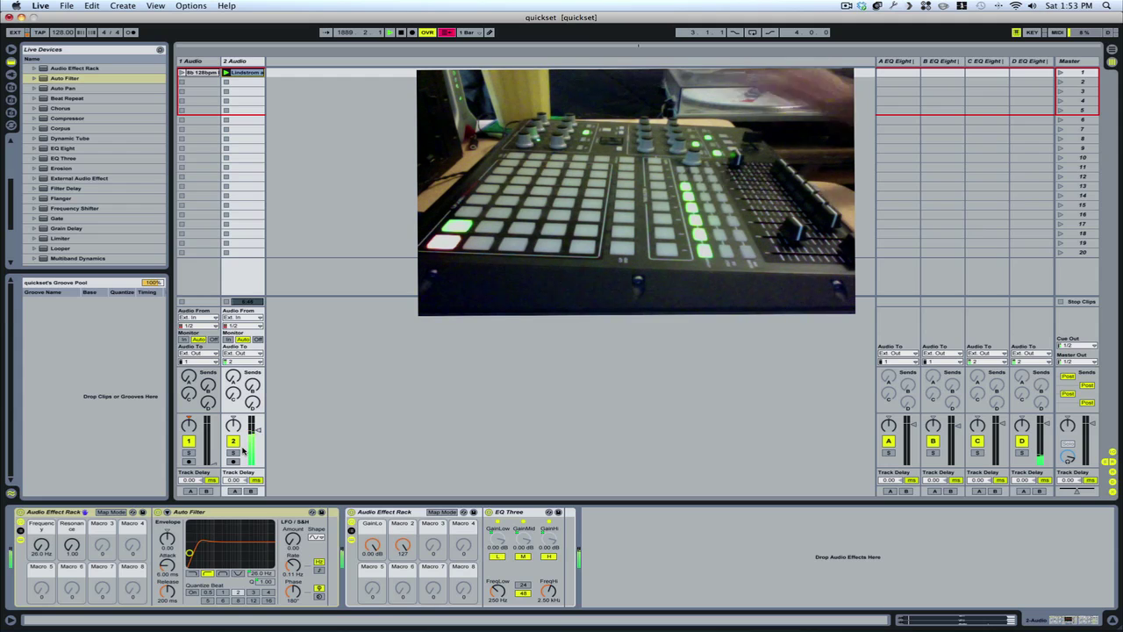
click(182, 74)
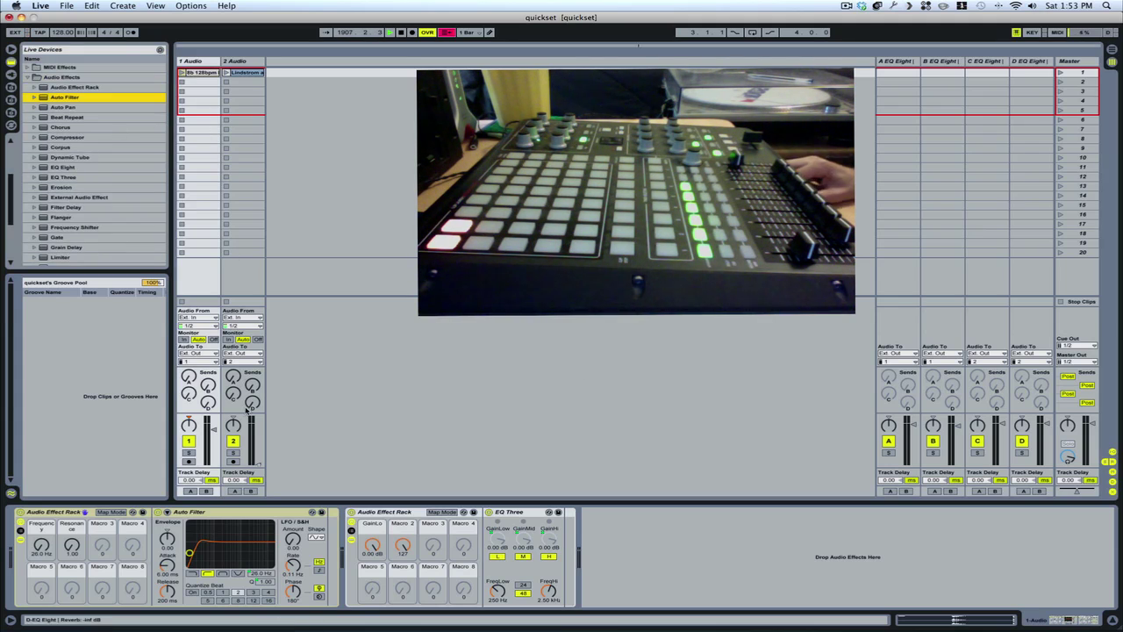
click(259, 463)
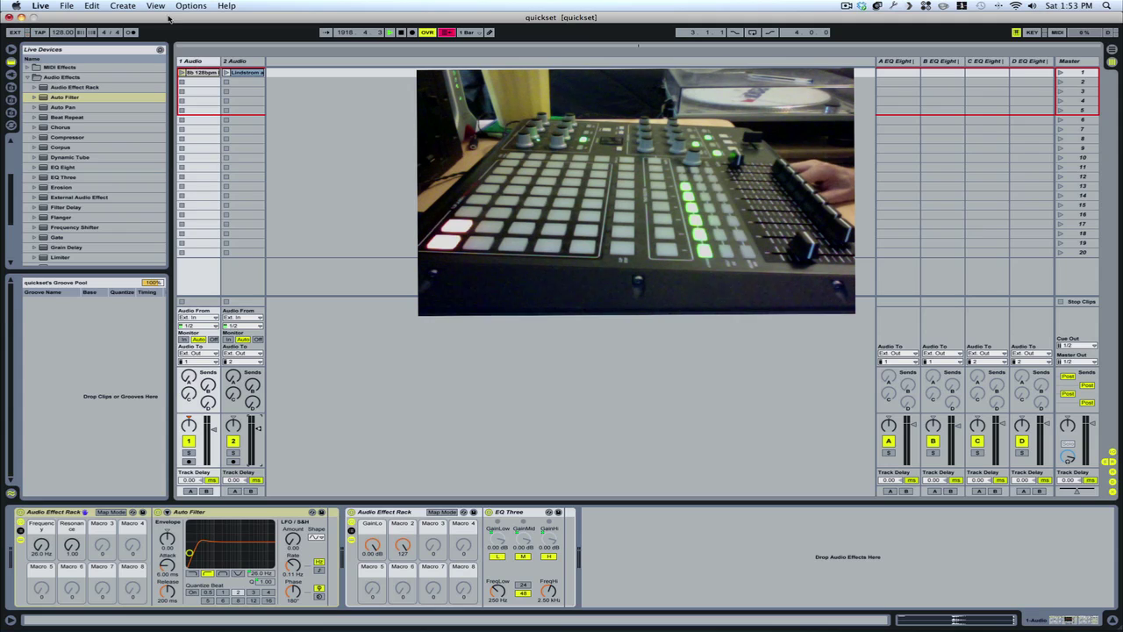
click(194, 64)
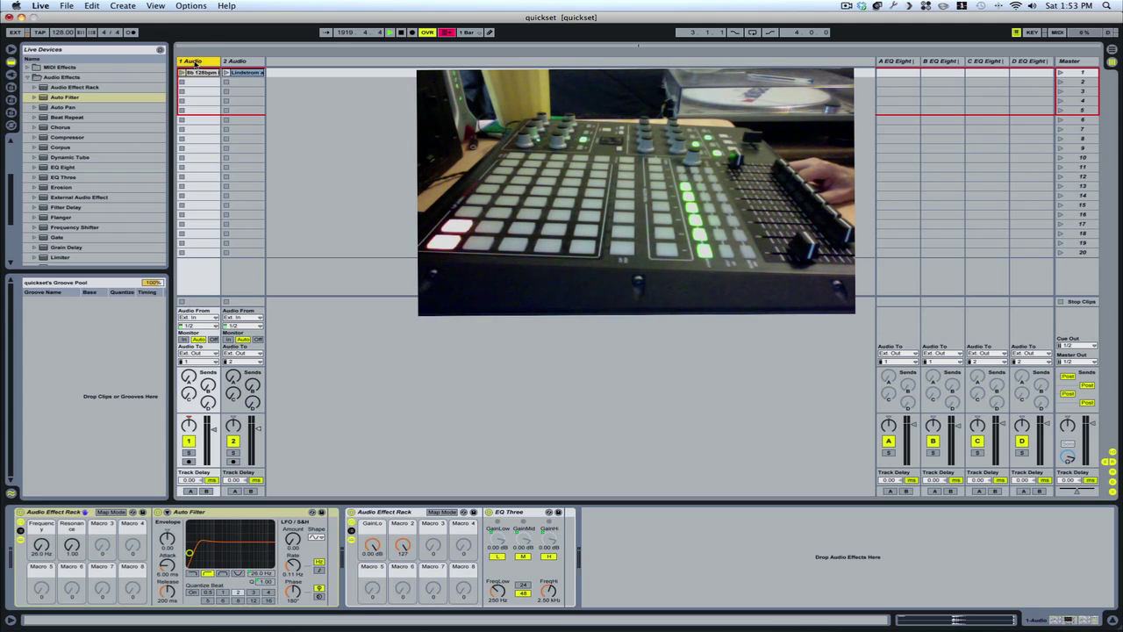